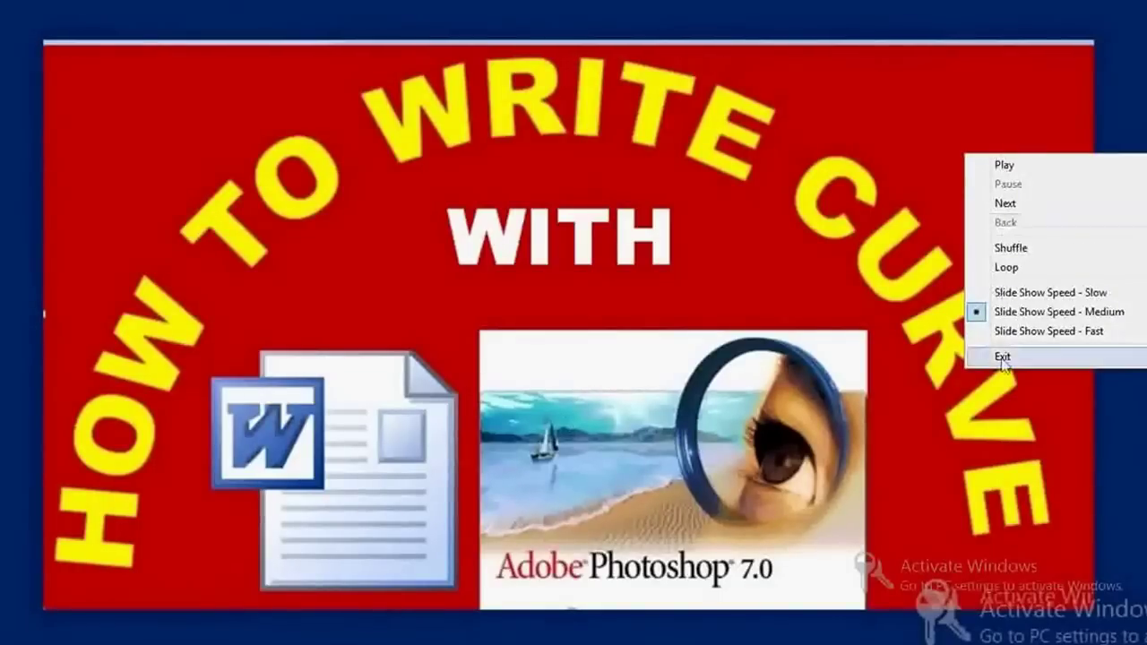
- Exit the slideshow, close Photo Viewer, and launch Microsoft Office Word 2007 from the Start screen search
click(1002, 362)
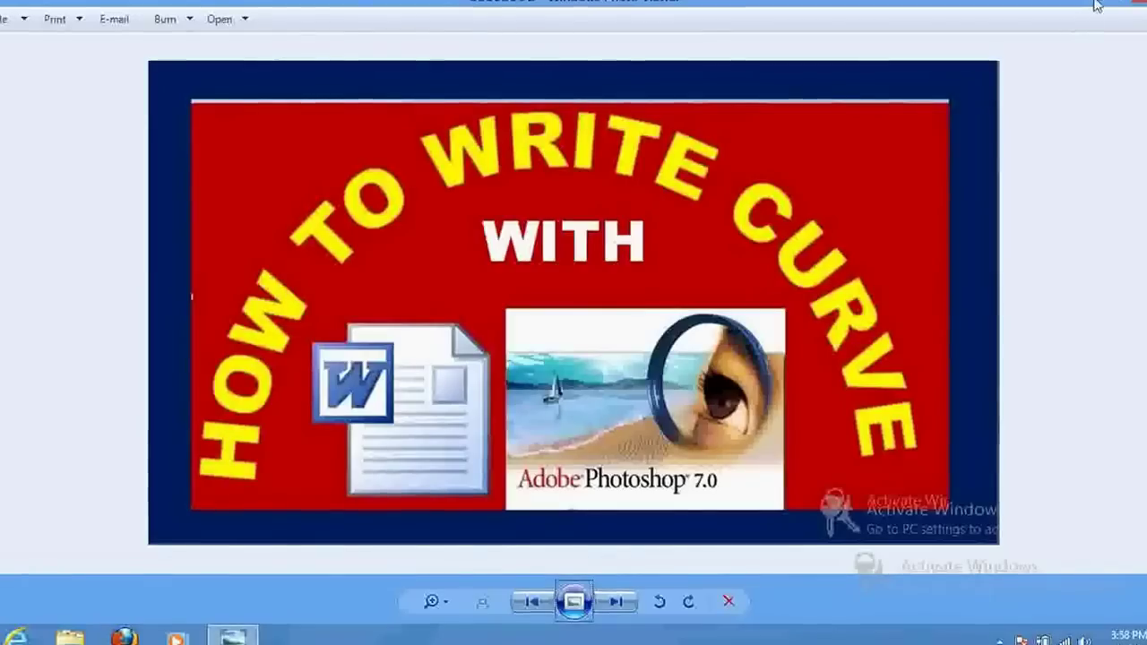
click(1097, 5)
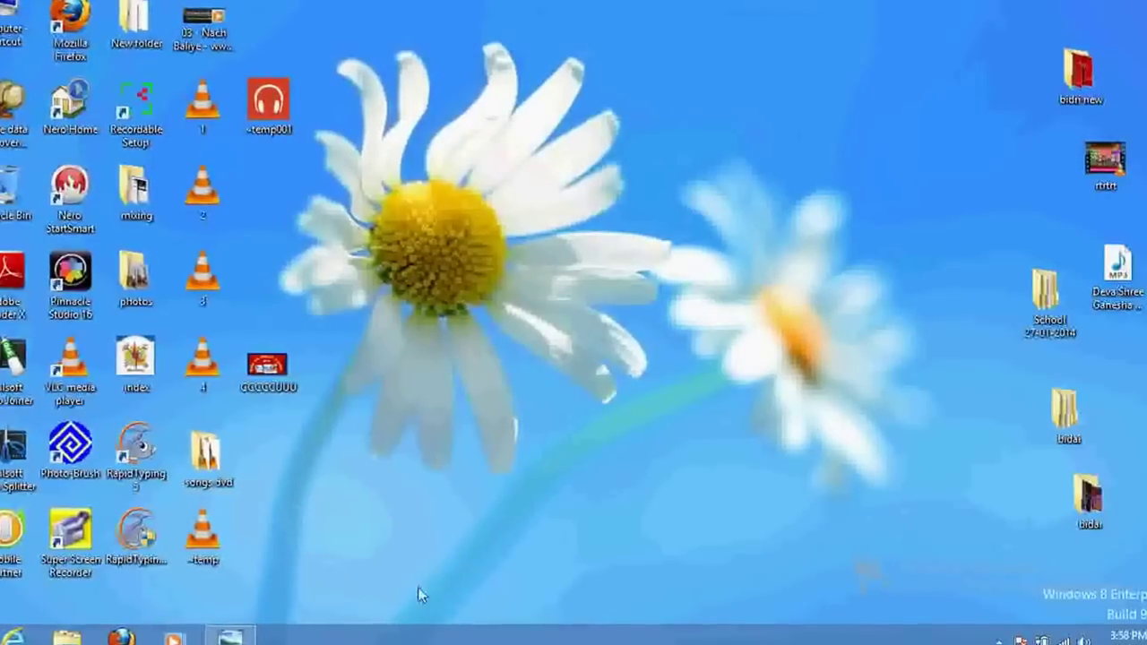
mouse_move(36, 623)
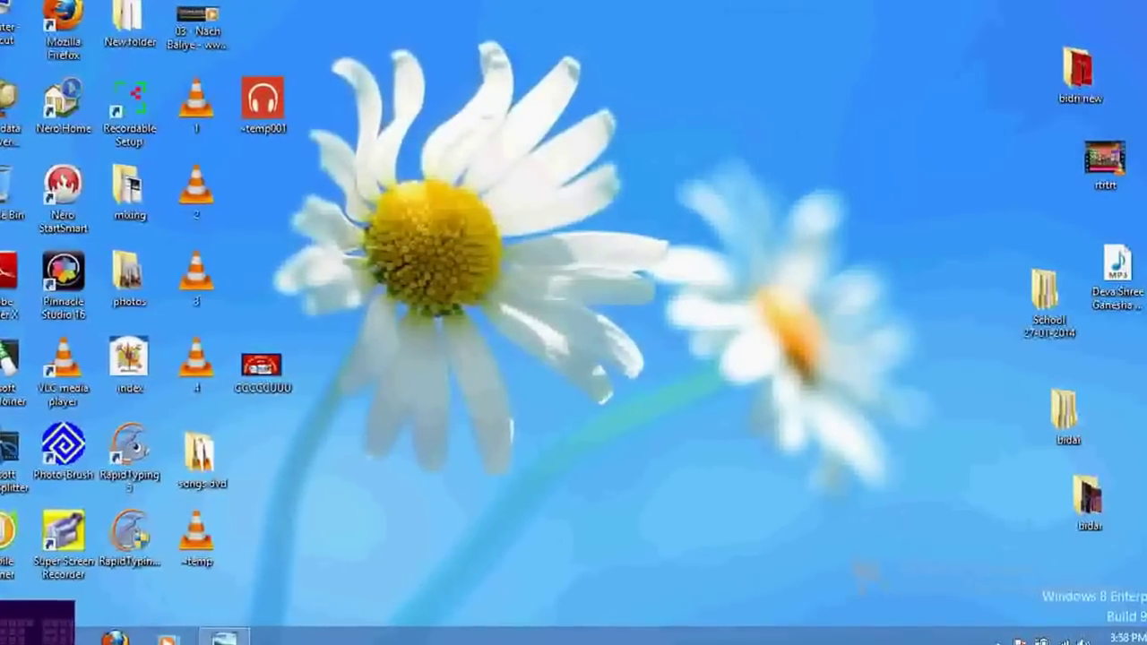
click(9, 638)
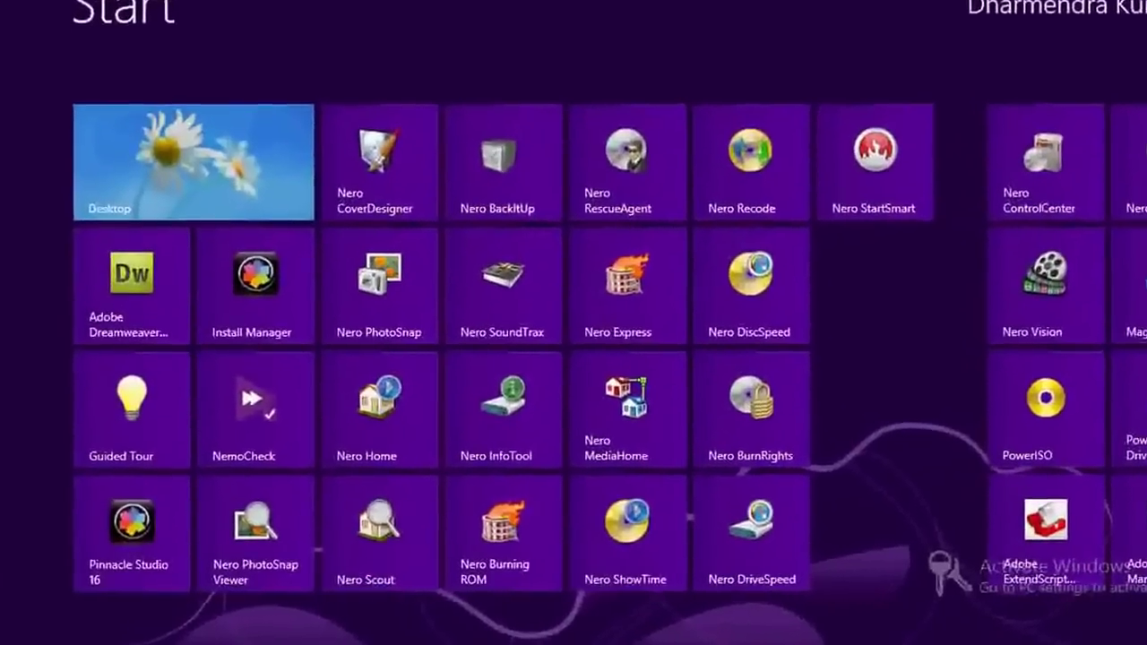
text(w)
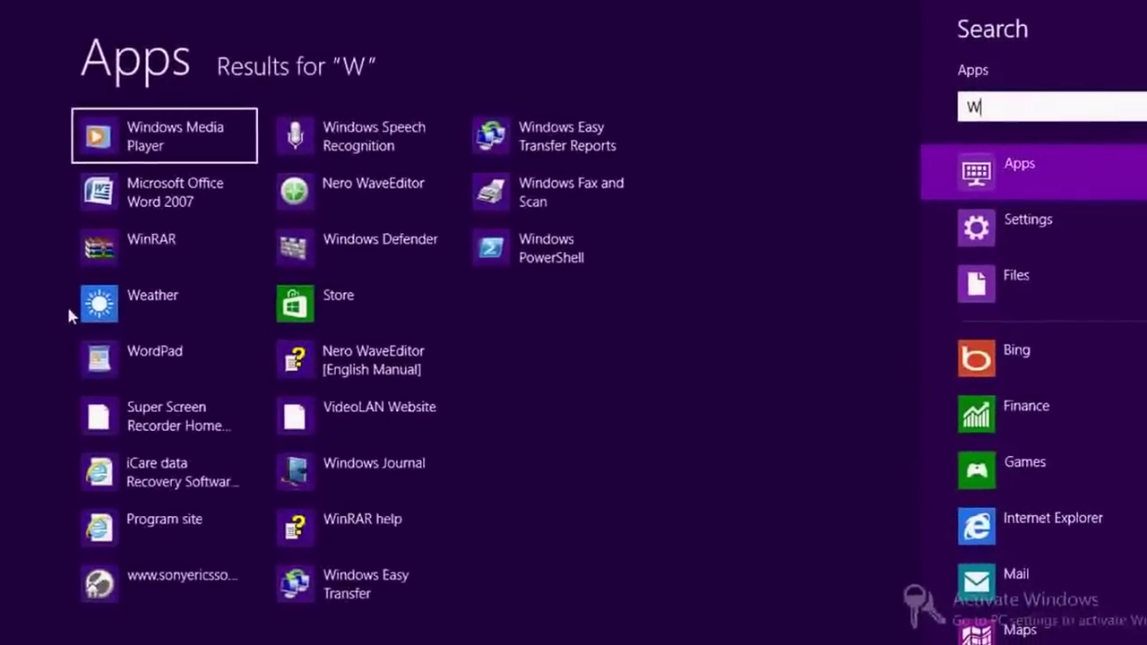
click(151, 193)
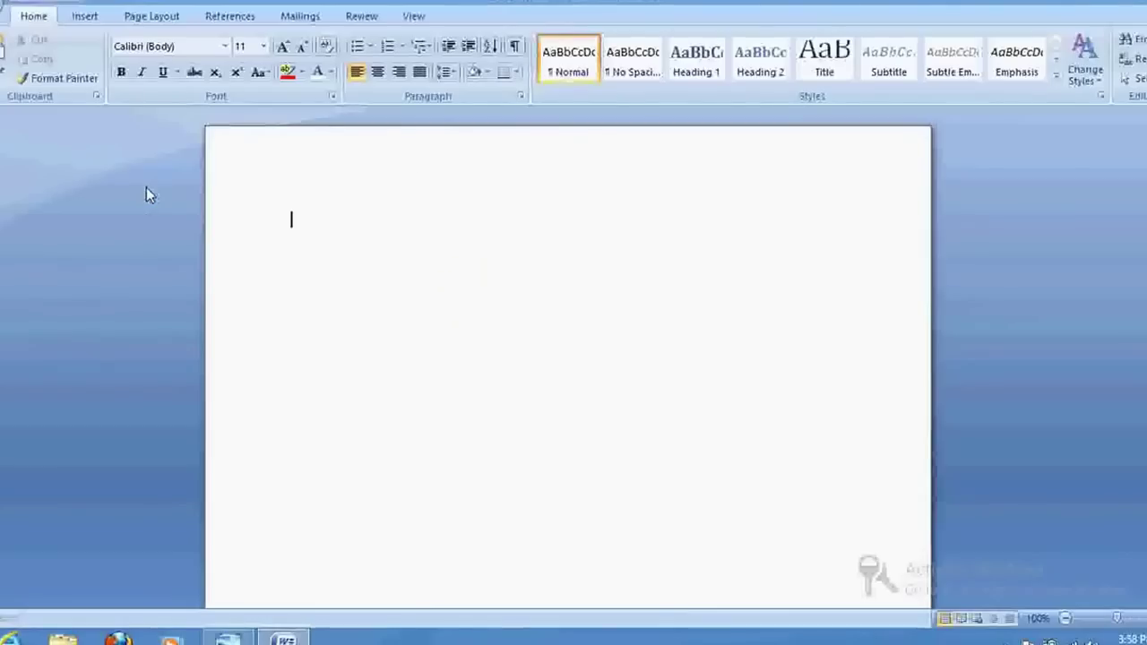
- Set the page orientation to Landscape
click(136, 16)
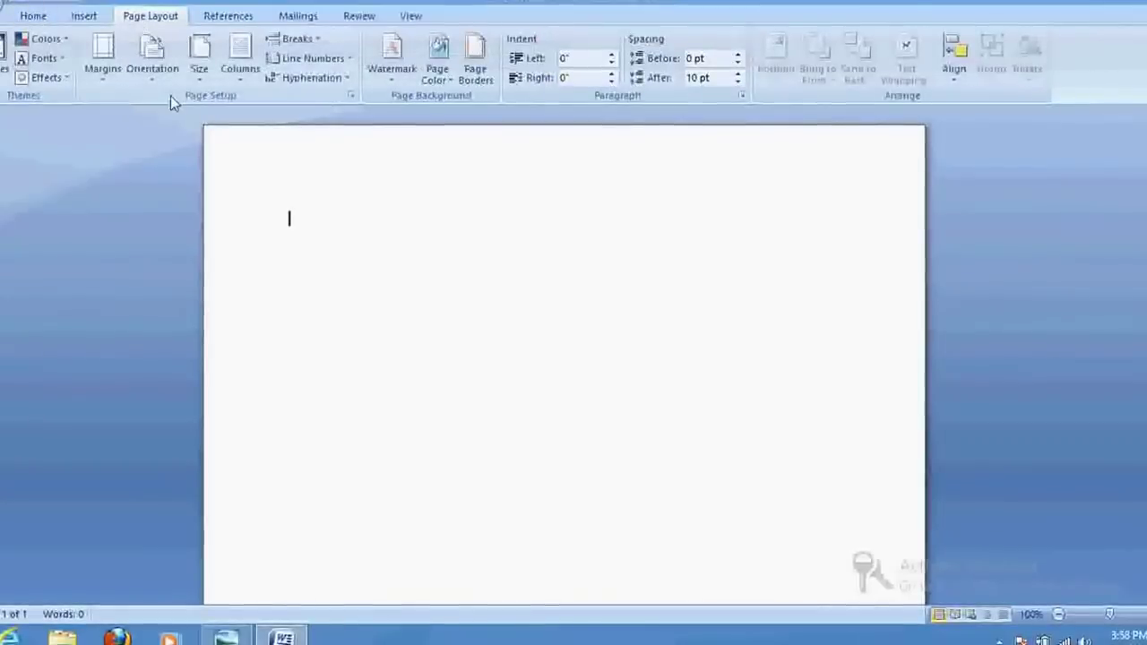
click(155, 64)
click(166, 139)
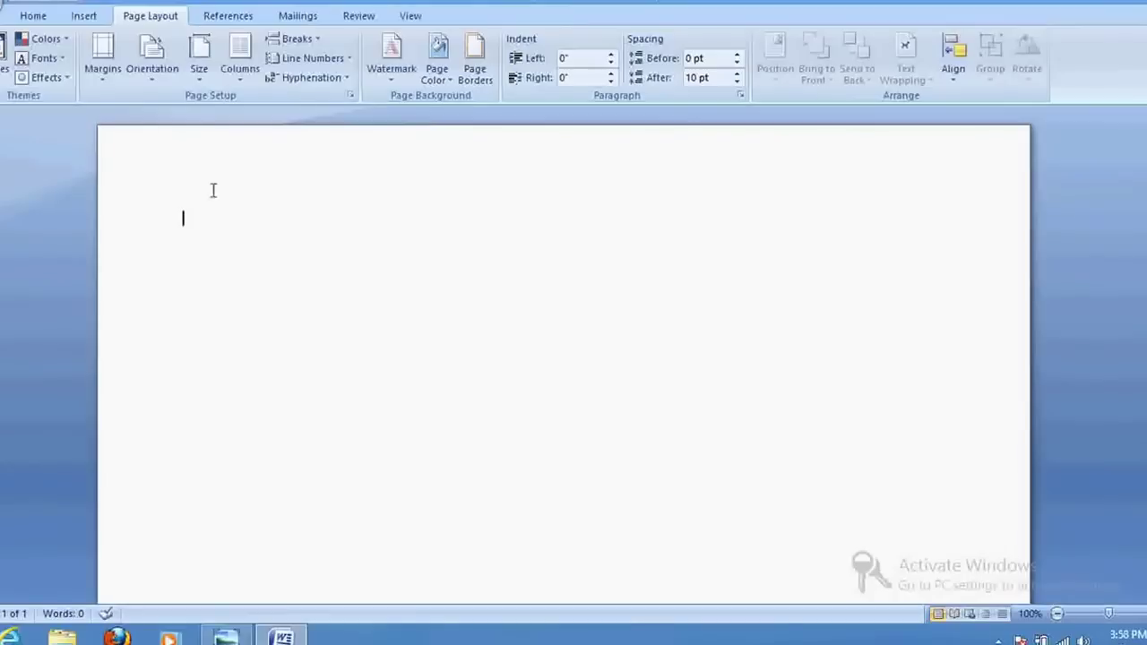
- Insert WordArt using the Arch Up style
click(83, 16)
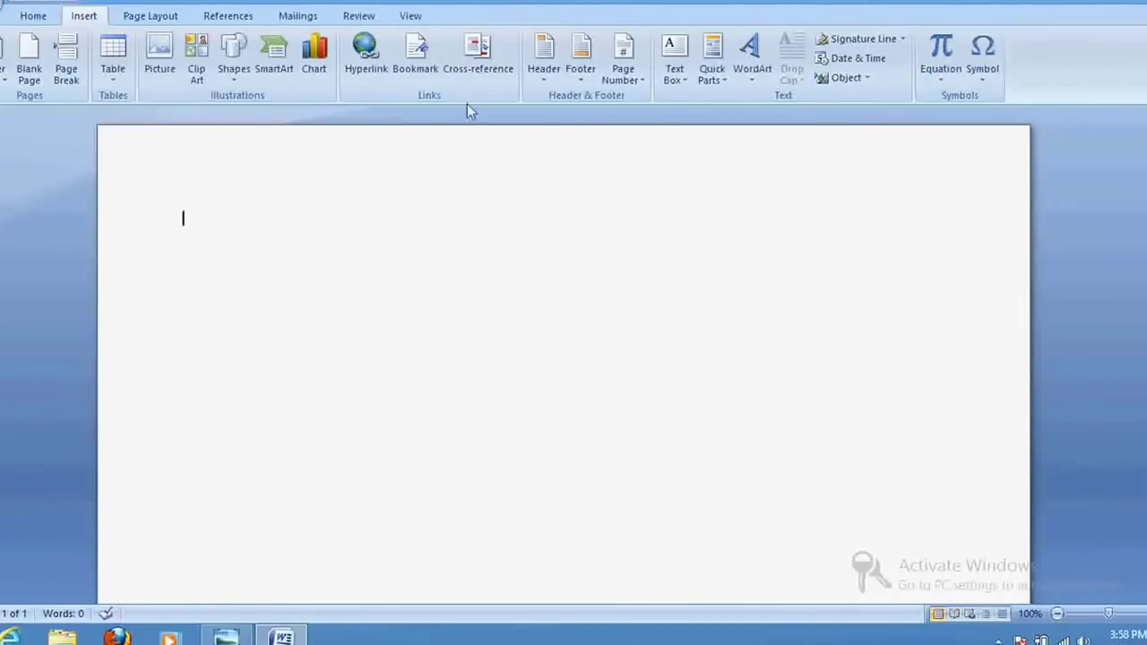
click(753, 62)
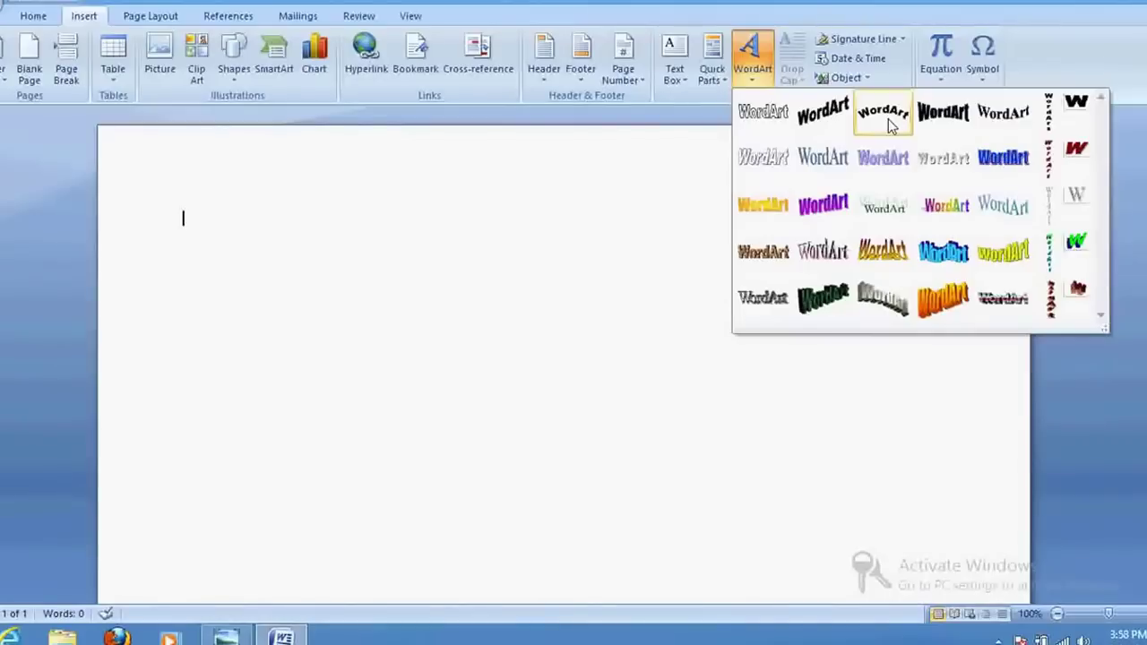
click(884, 117)
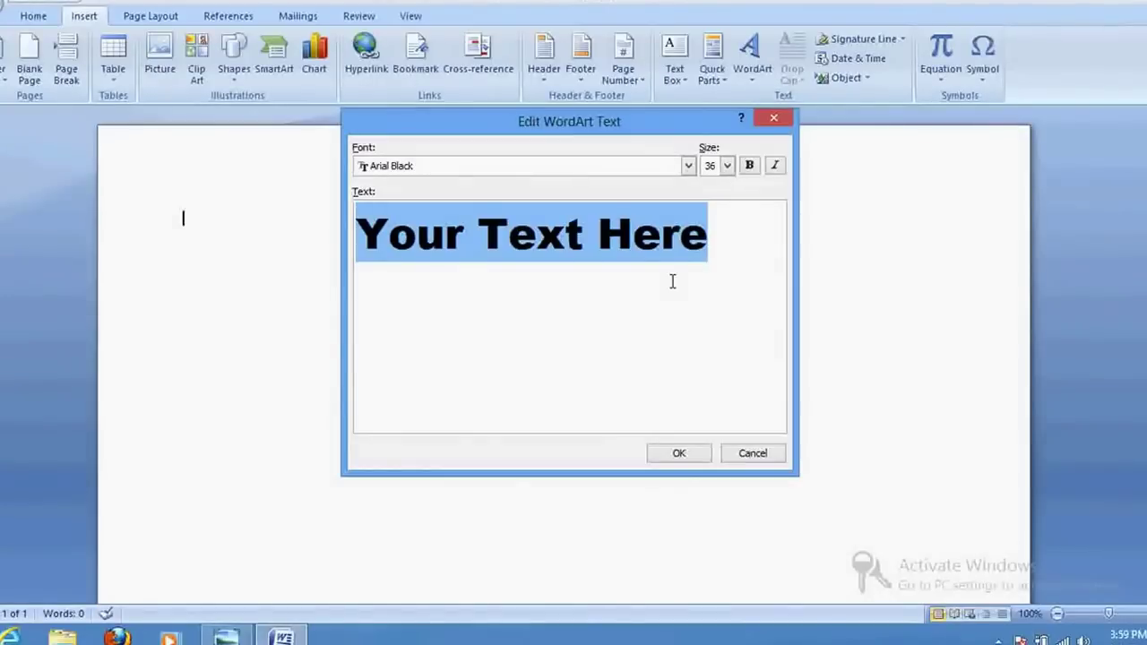
- Enter 'BVB COLLEGE BIDAR KARNATAKA' as the WordArt text
text(BVB C)
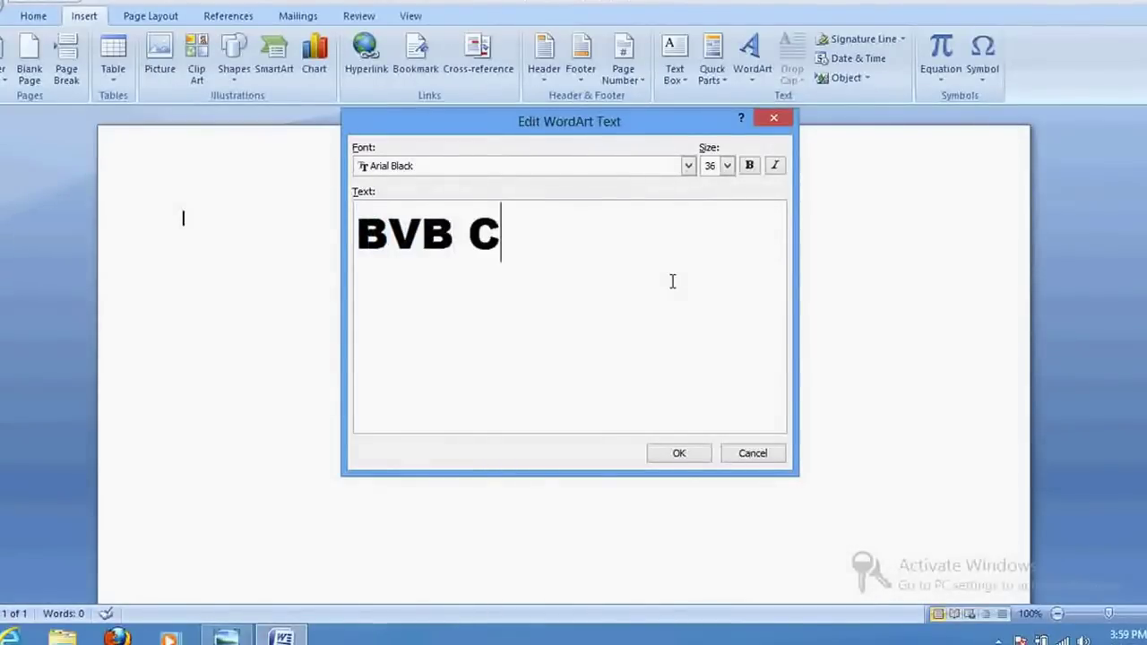
text(OLLEGE BI)
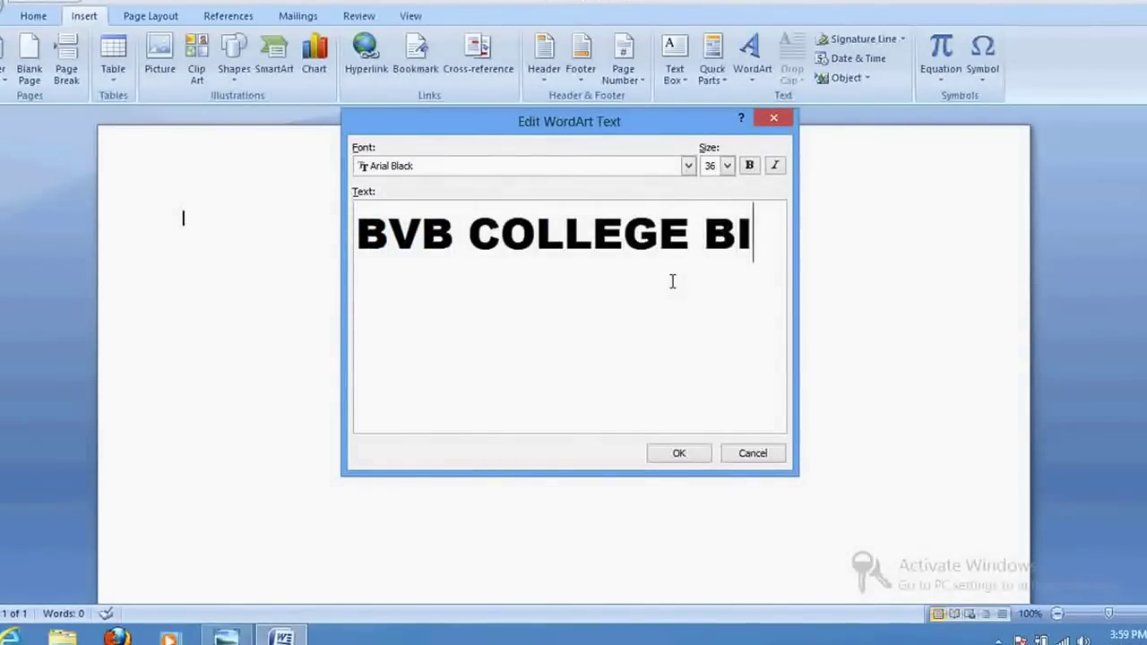
text(DAR)
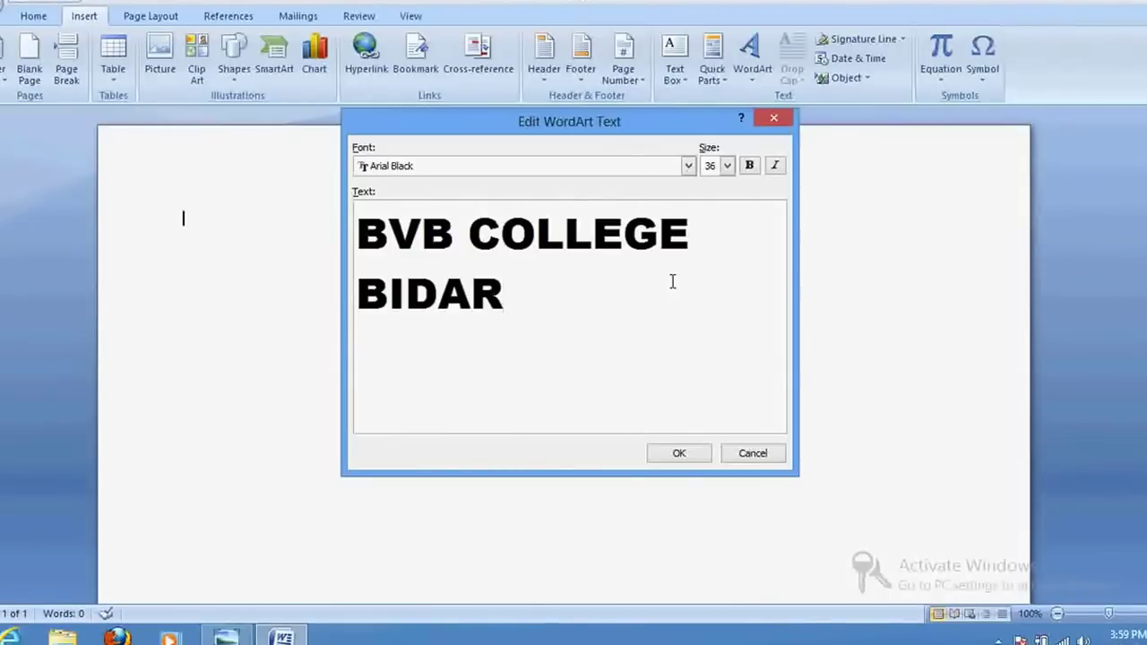
text( KARNATAK)
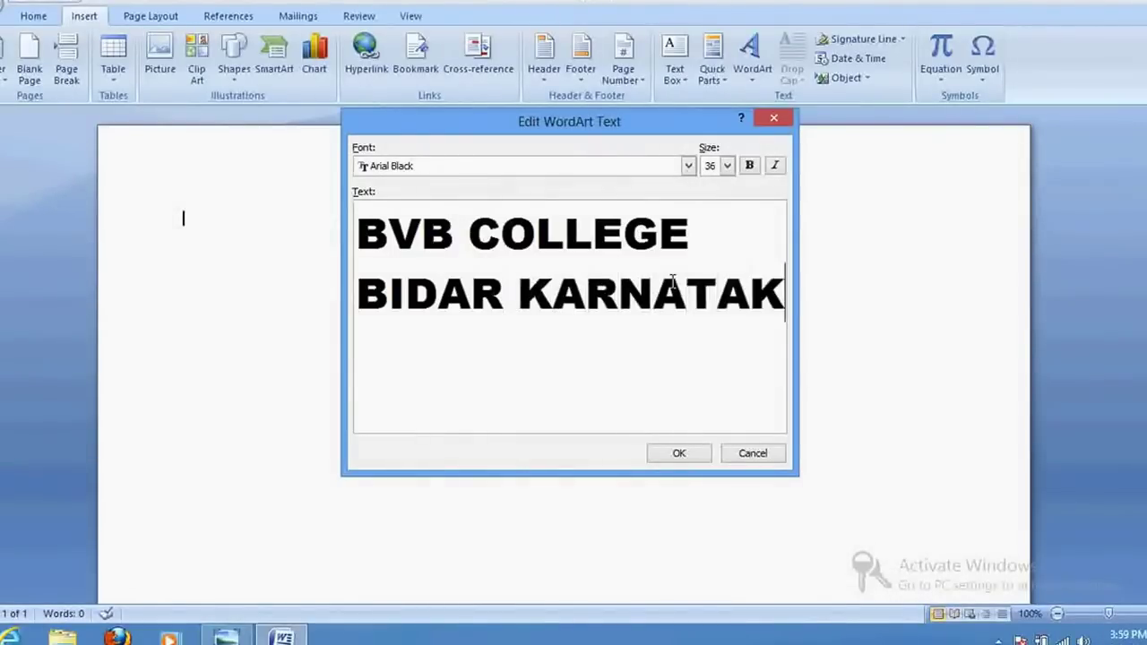
text(A)
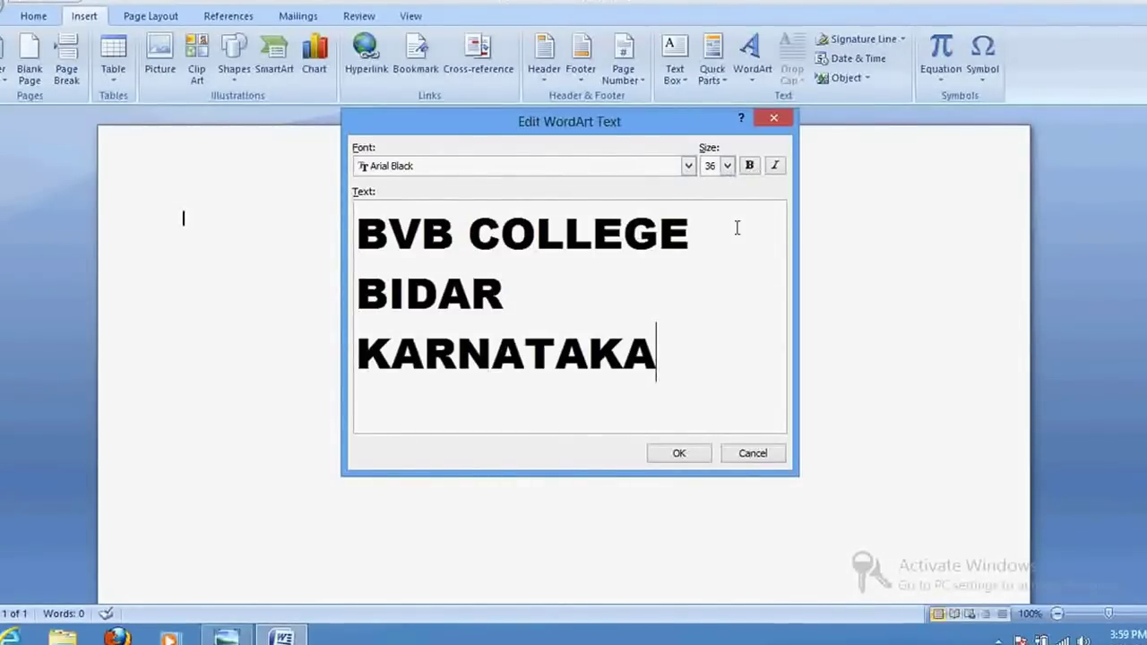
- Place the WordArt on the page and stretch its bottom edge down into a tall, steep arch
click(680, 455)
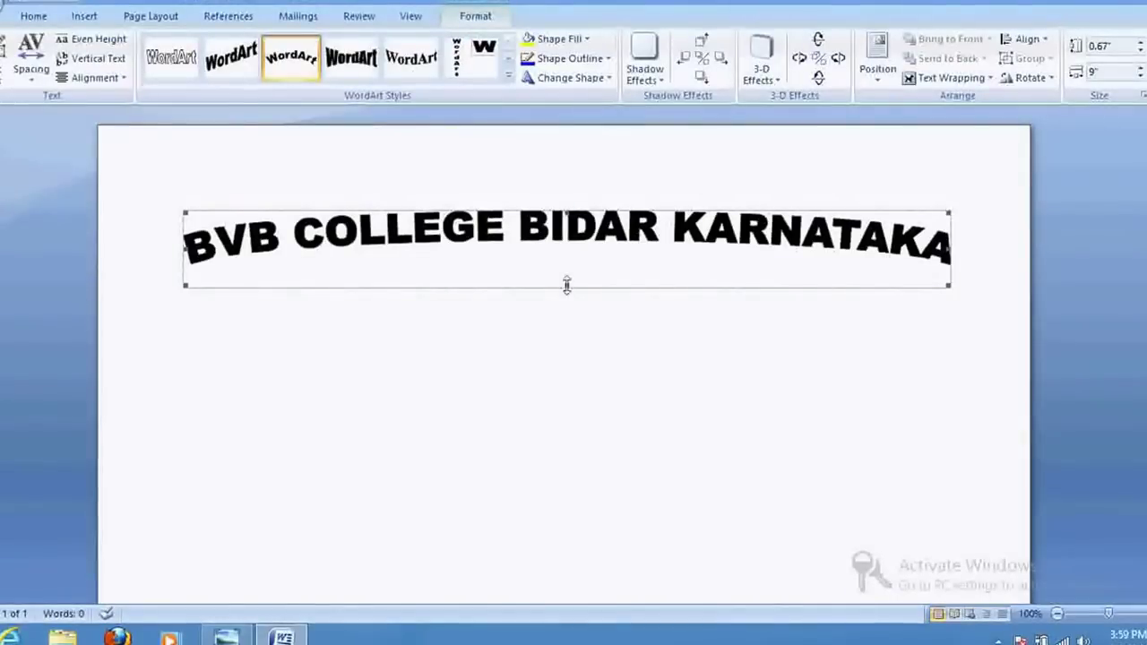
drag(566, 285, 569, 576)
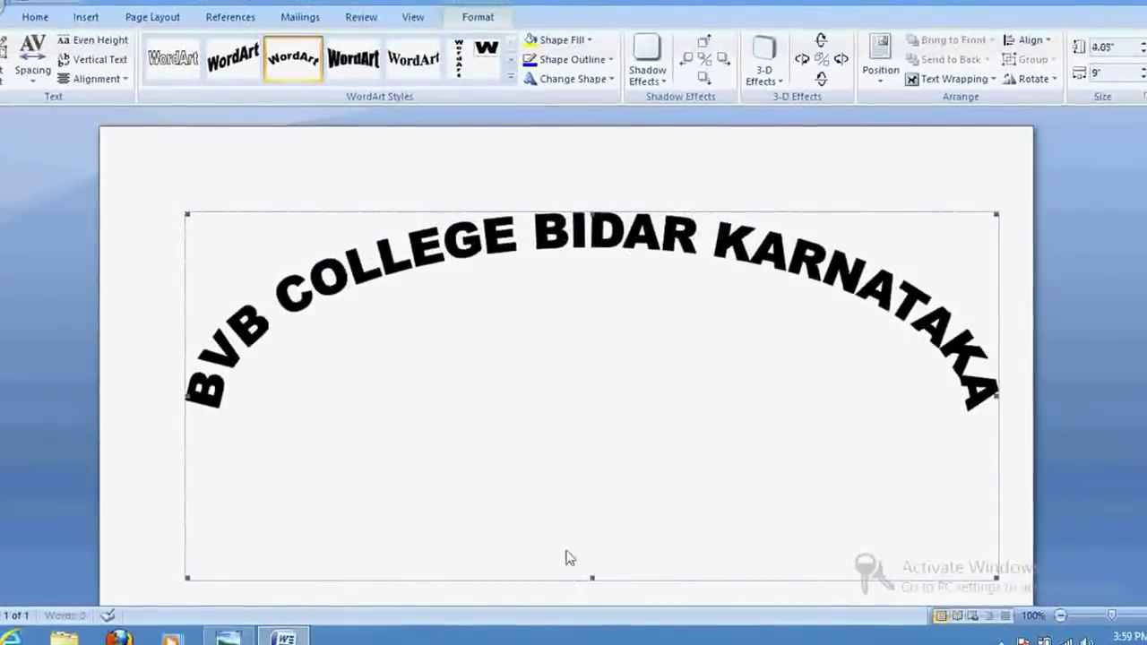
scroll(556, 448, down, 4)
scroll(574, 340, down, 1)
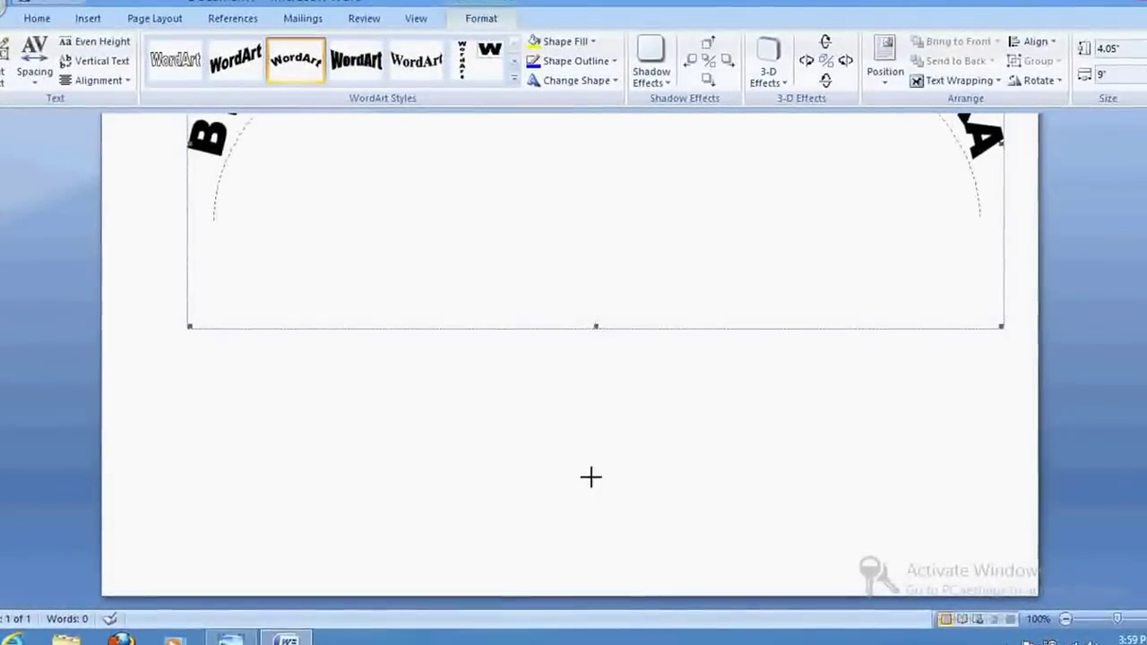
mouse_move(591, 477)
mouse_down()
mouse_move(594, 553)
mouse_move(612, 528)
mouse_up()
scroll(582, 372, up, 5)
scroll(582, 369, down, 4)
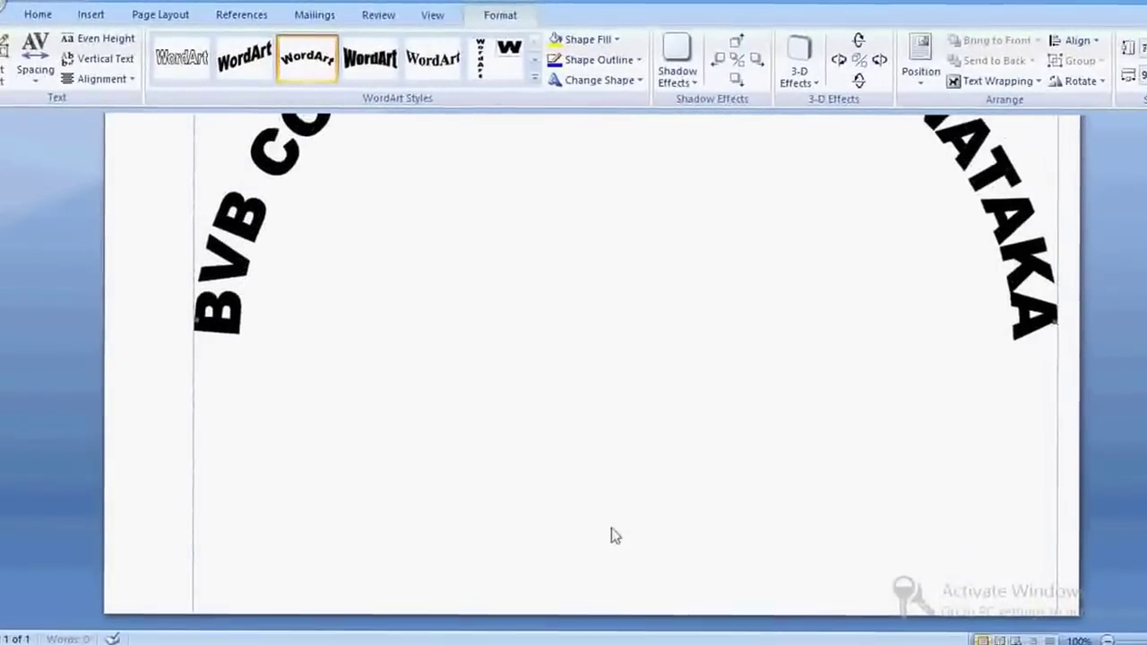
scroll(592, 484, up, 4)
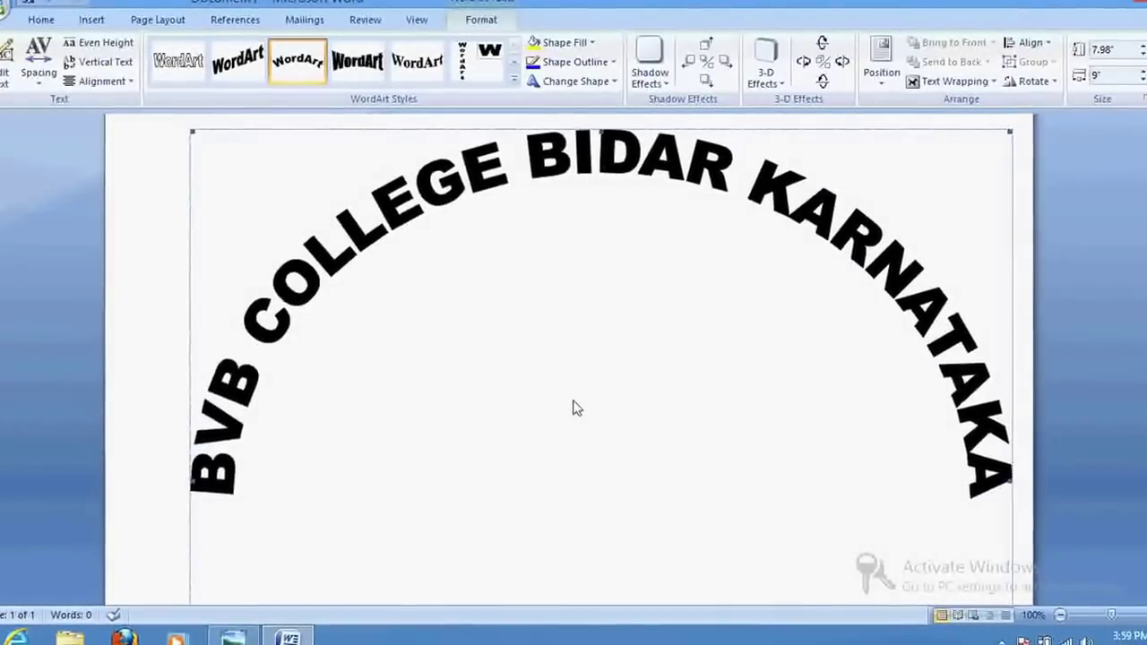
- In Format WordArt, set the fill colour to red and the line colour to yellow
right_click(475, 368)
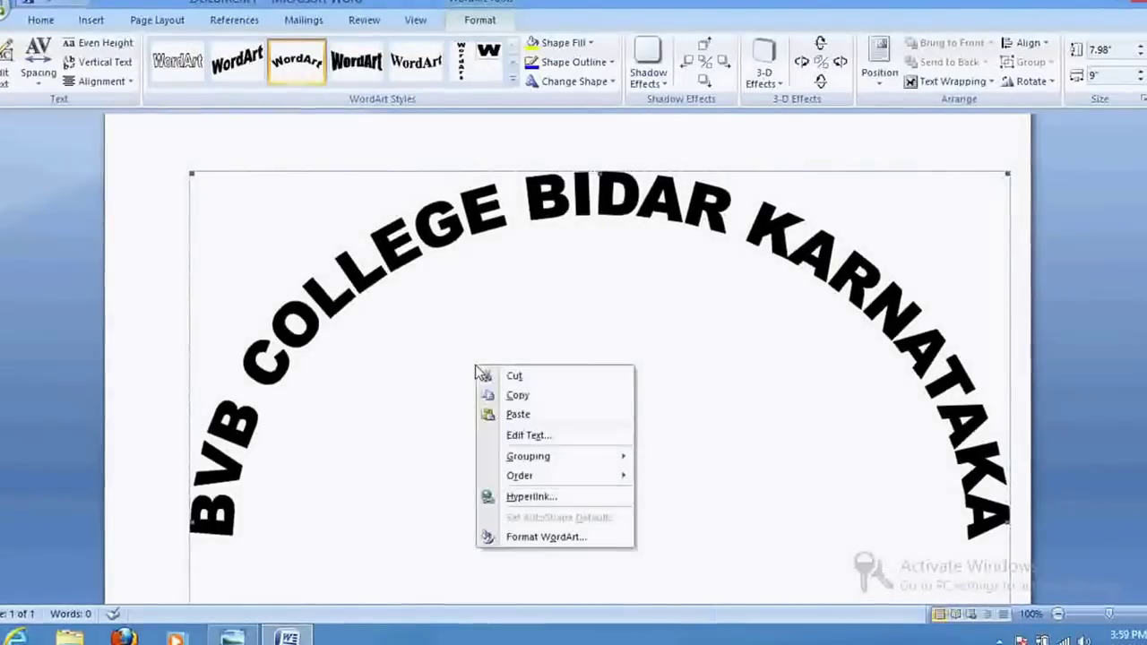
click(525, 538)
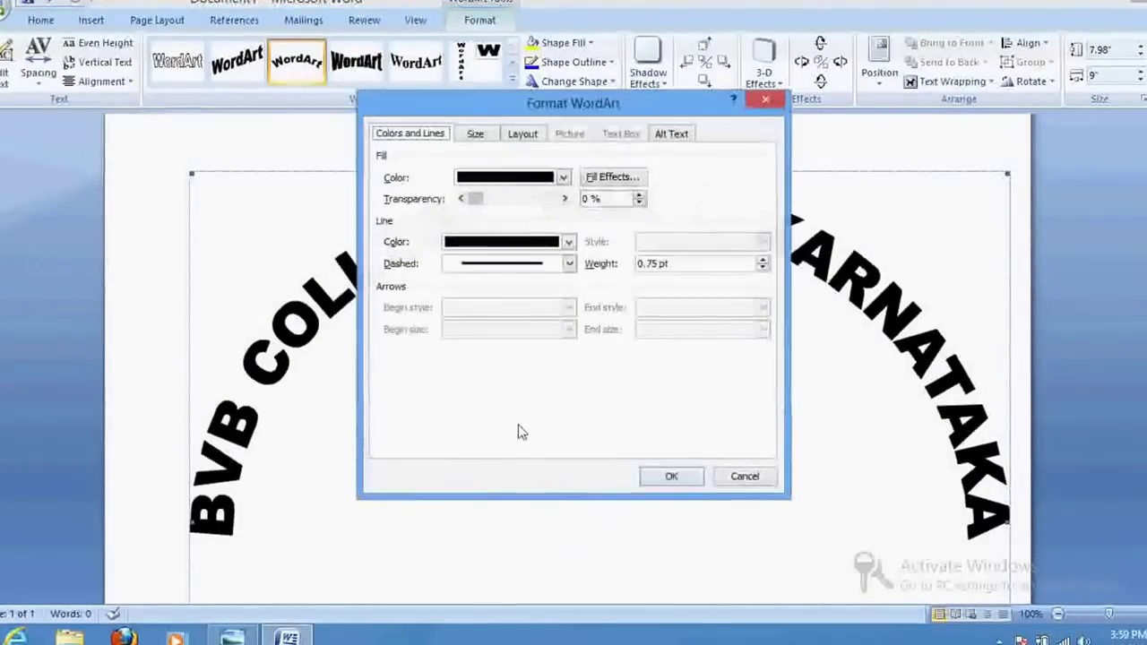
click(537, 180)
click(480, 306)
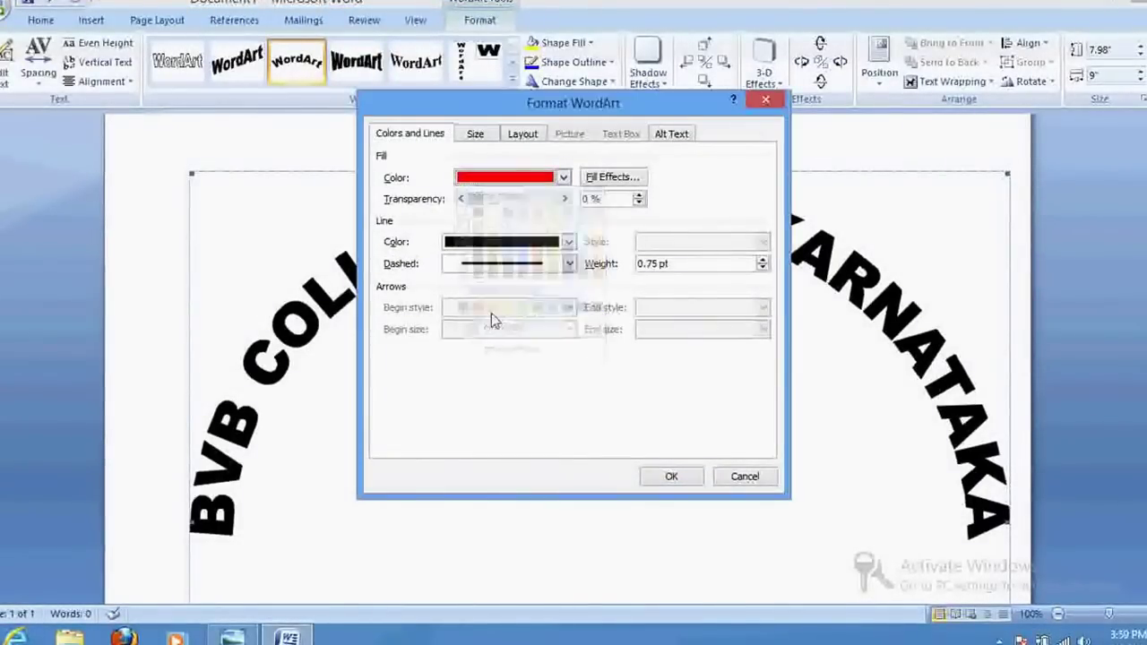
click(568, 242)
click(500, 369)
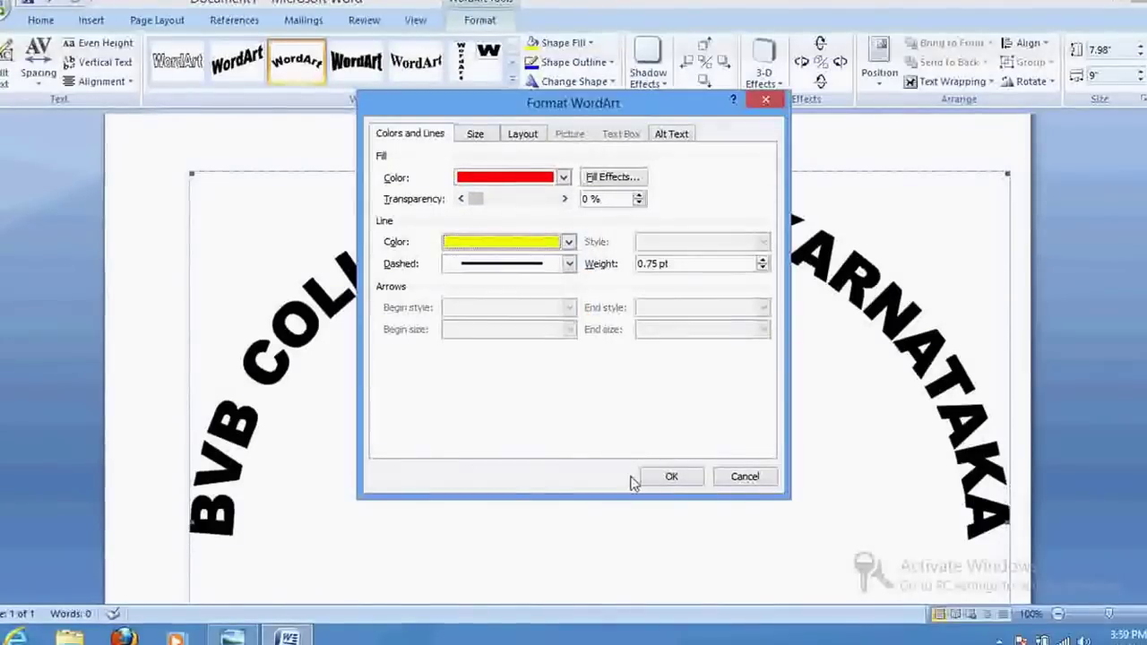
click(670, 480)
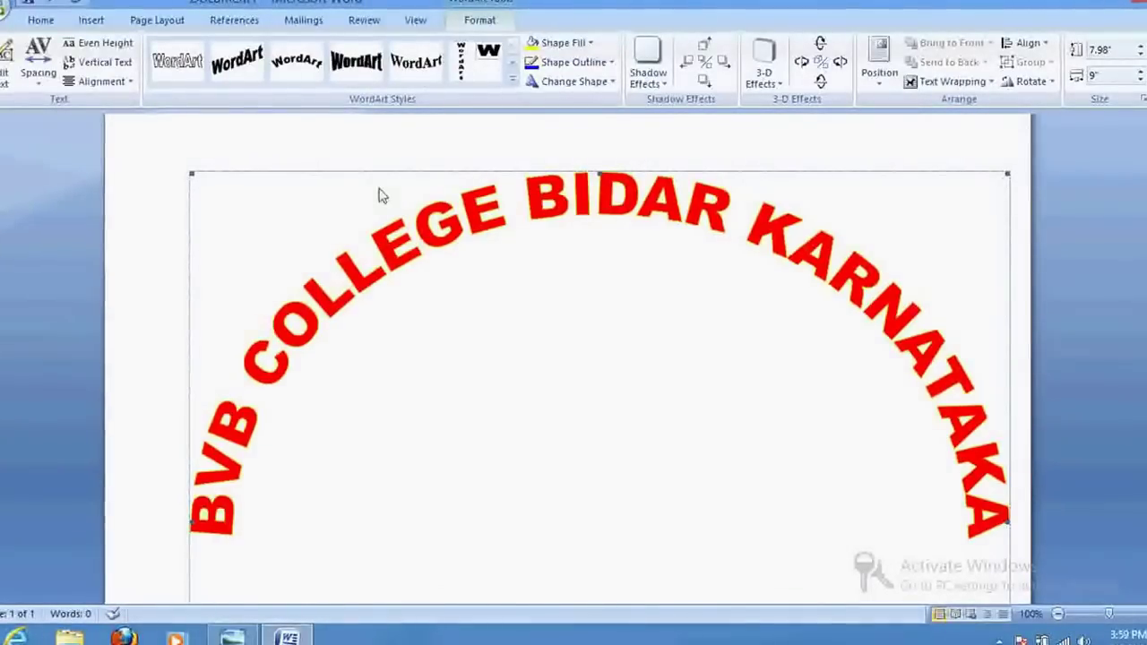
- Set the WordArt's text wrapping to Behind text
right_click(468, 309)
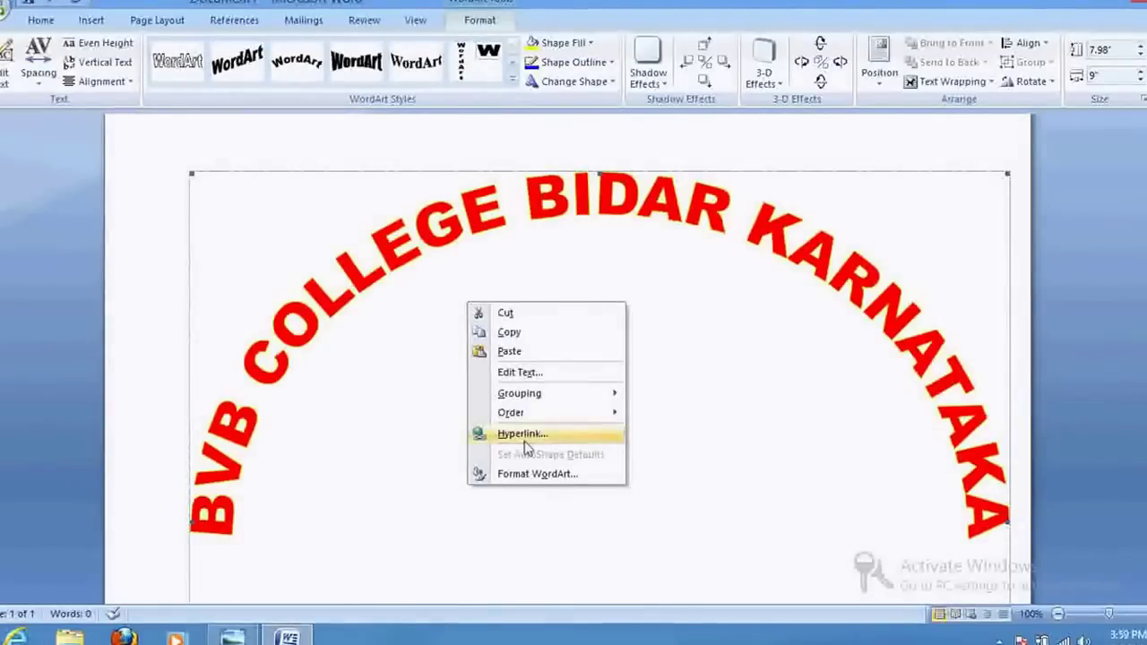
click(527, 475)
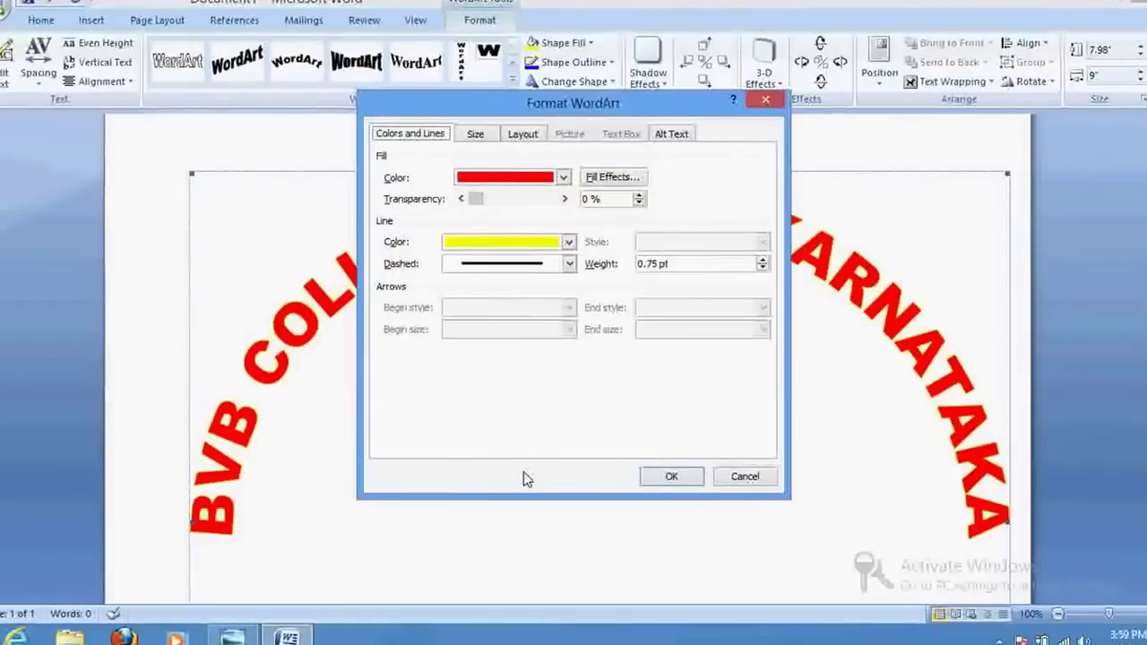
click(524, 135)
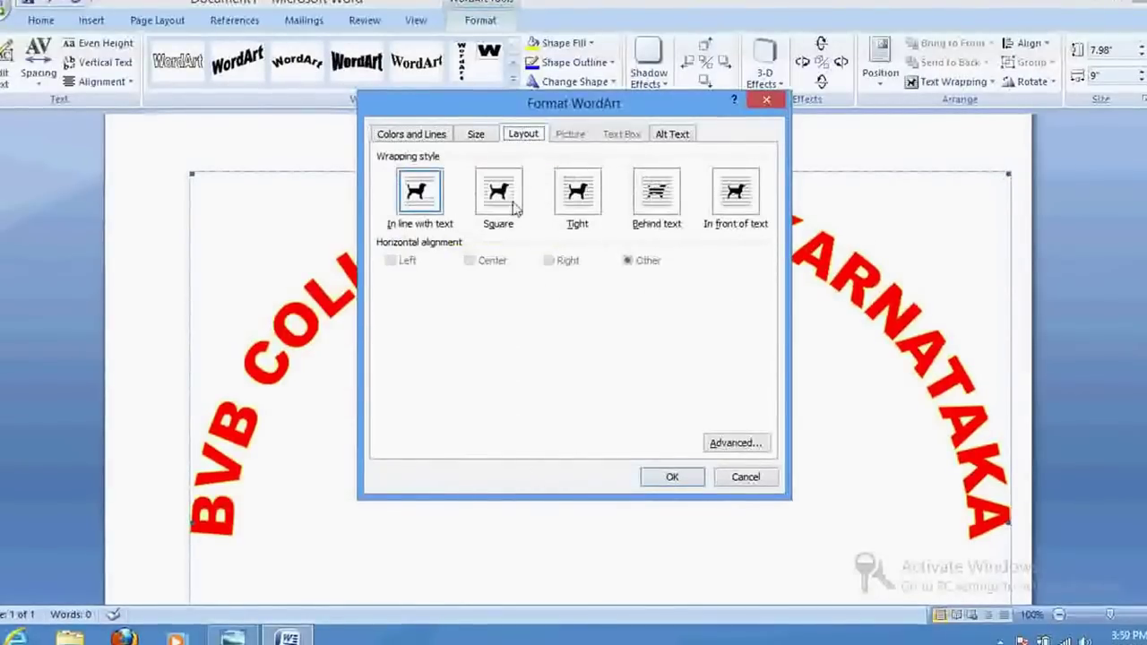
click(652, 212)
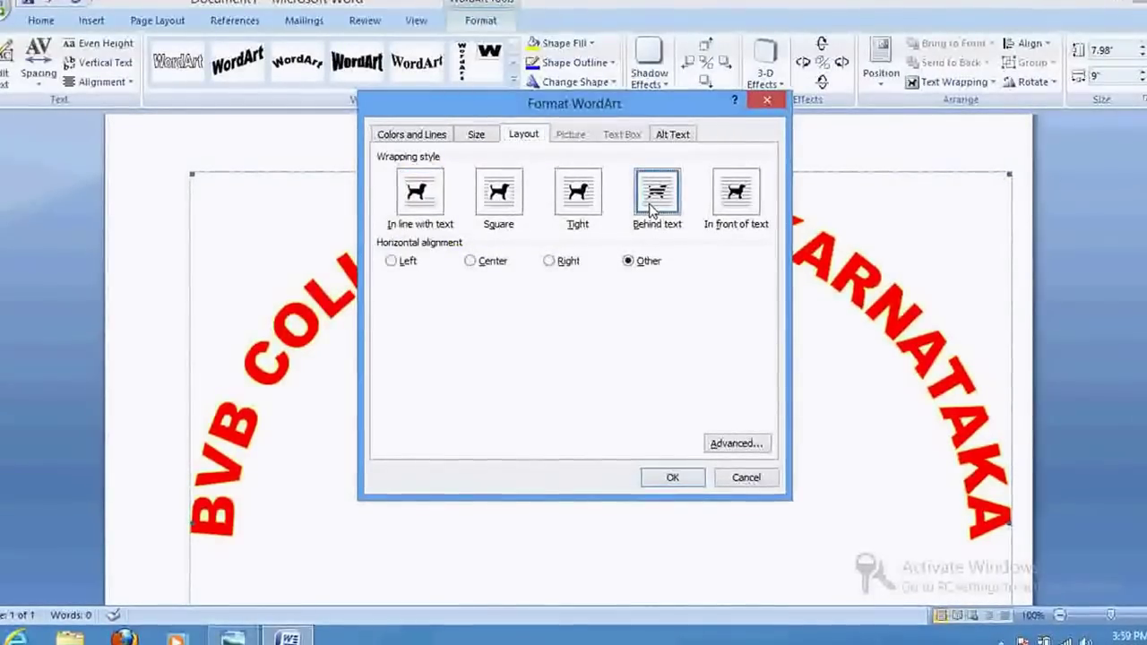
click(669, 477)
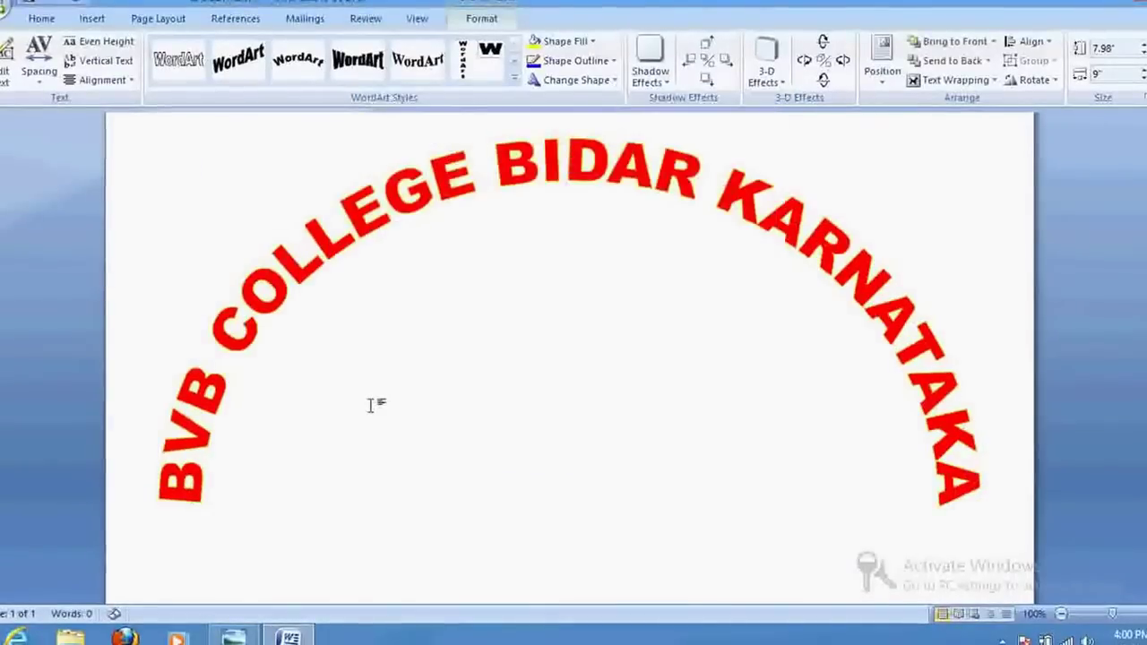
- Add empty lines on the page so the text sits lower beneath the WordArt
click(379, 425)
key(Return)
key(Return)
key(Return)
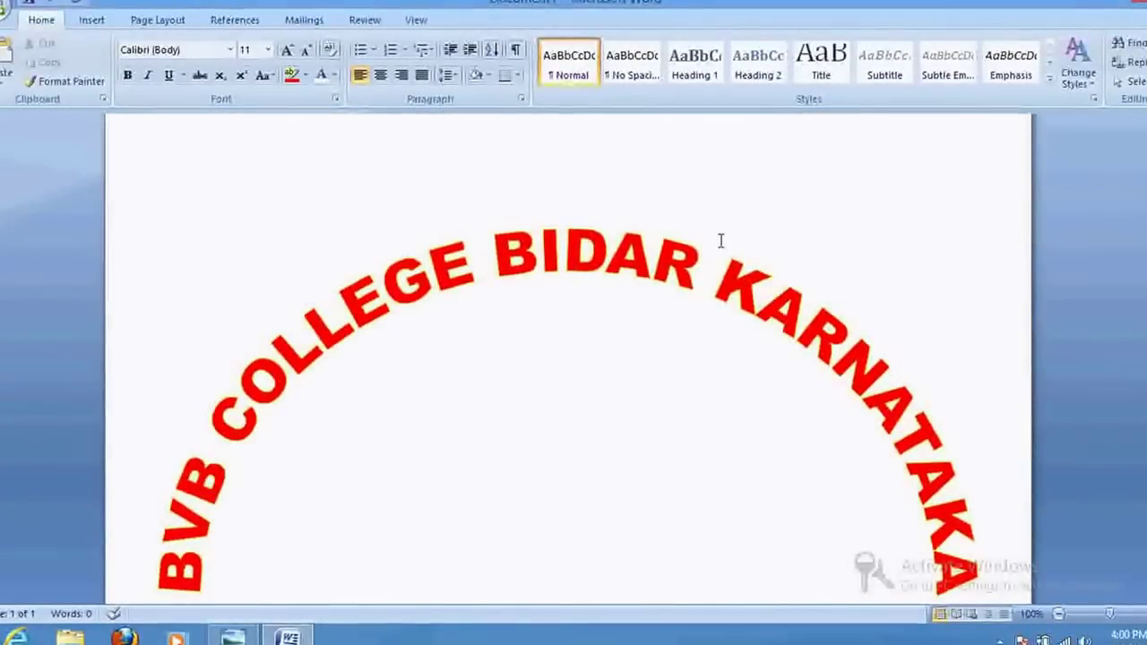
scroll(421, 453, down, 3)
scroll(359, 359, down, 1)
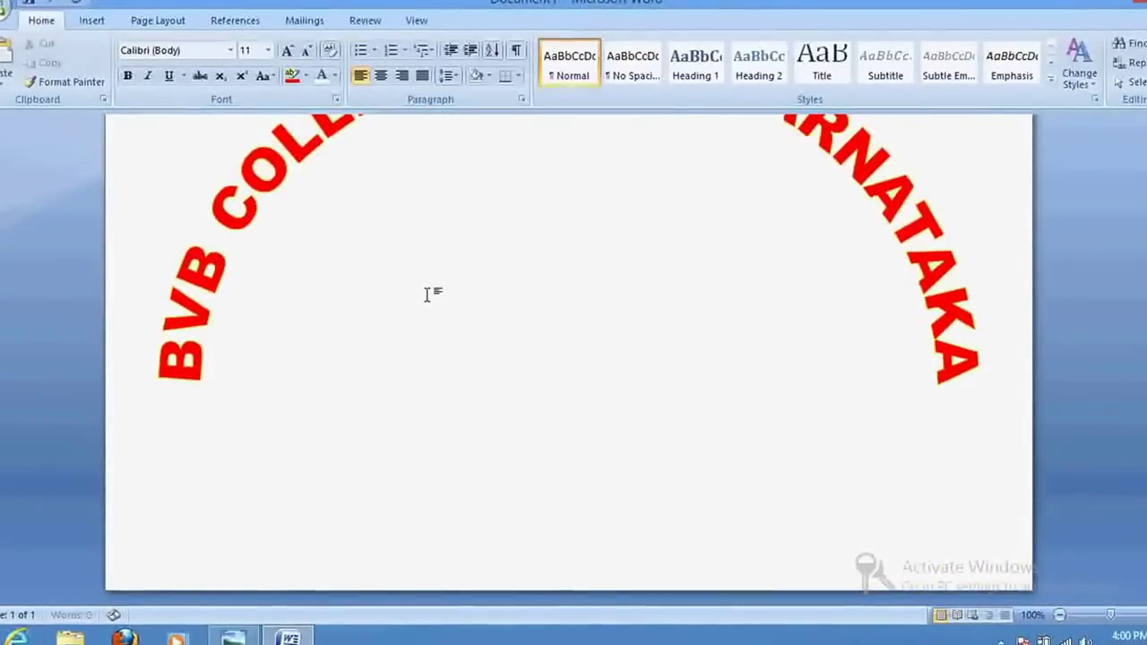
scroll(428, 293, up, 3)
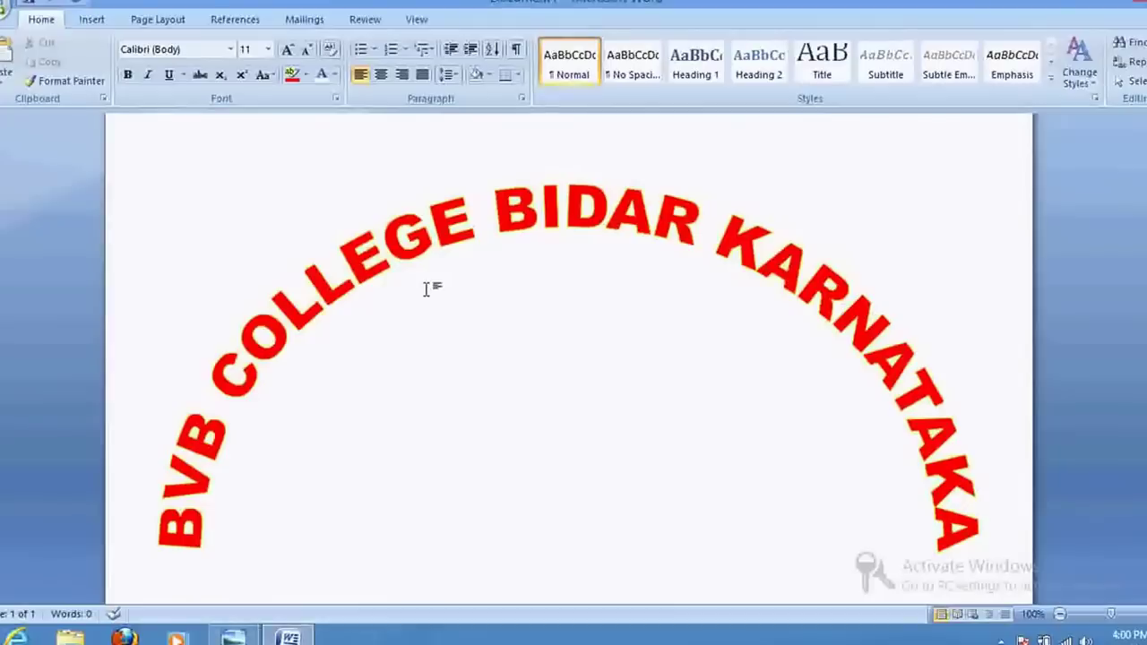
- Type 'karnataka' under the arc and make it bold at 80 pt
text(karnataka)
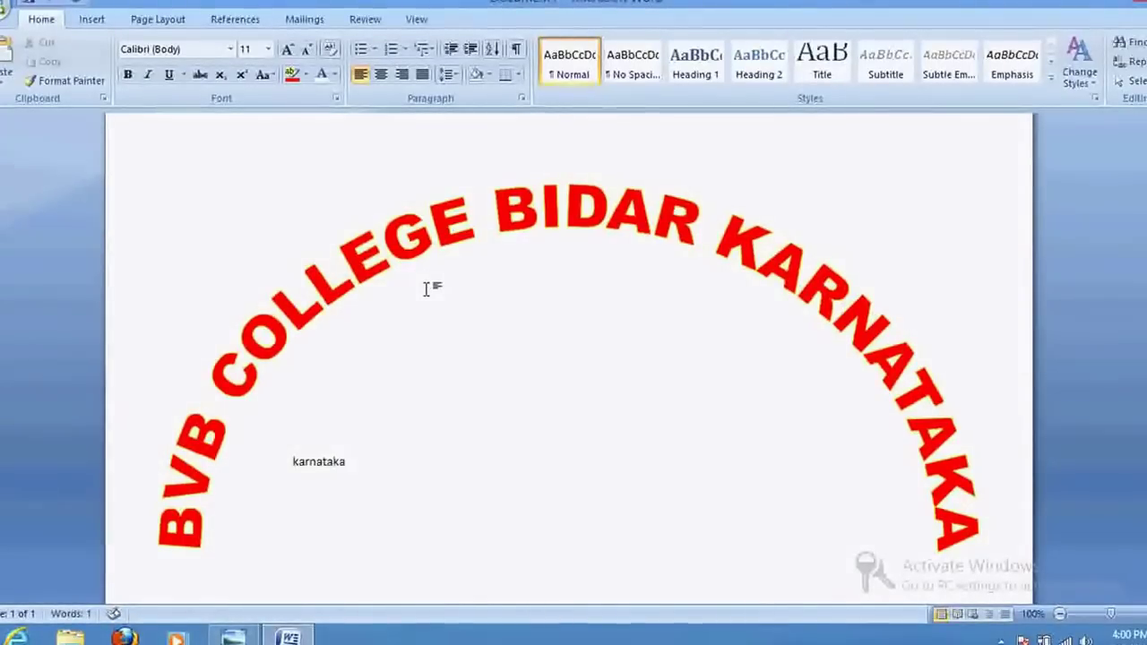
drag(364, 460, 266, 459)
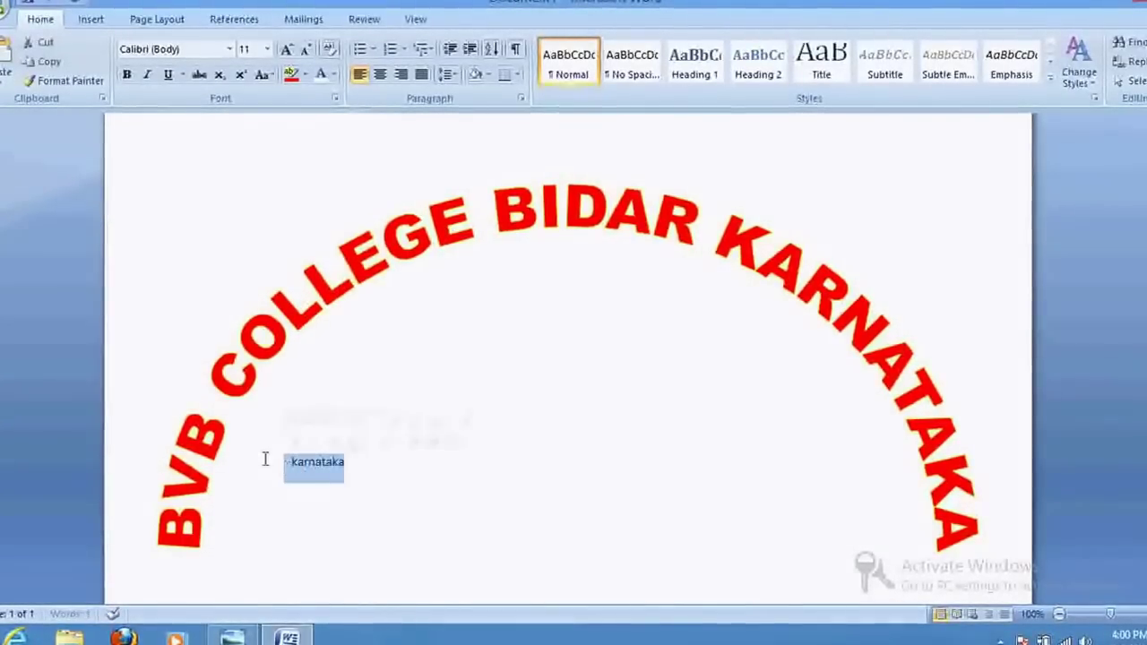
click(126, 74)
click(287, 48)
click(287, 48)
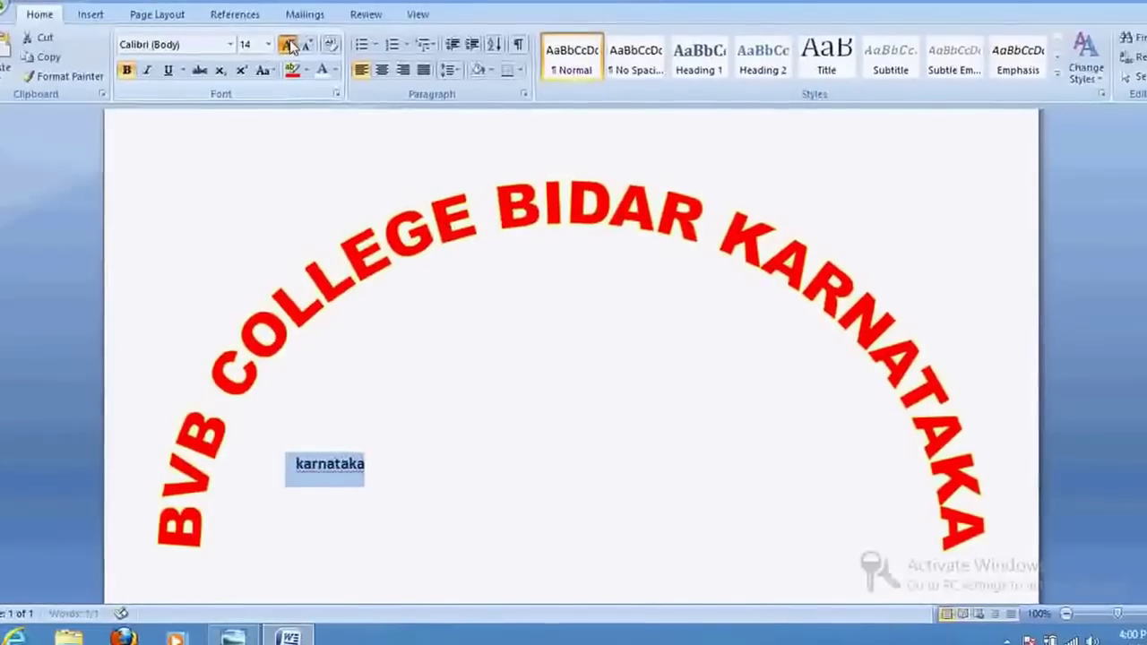
click(288, 45)
click(287, 45)
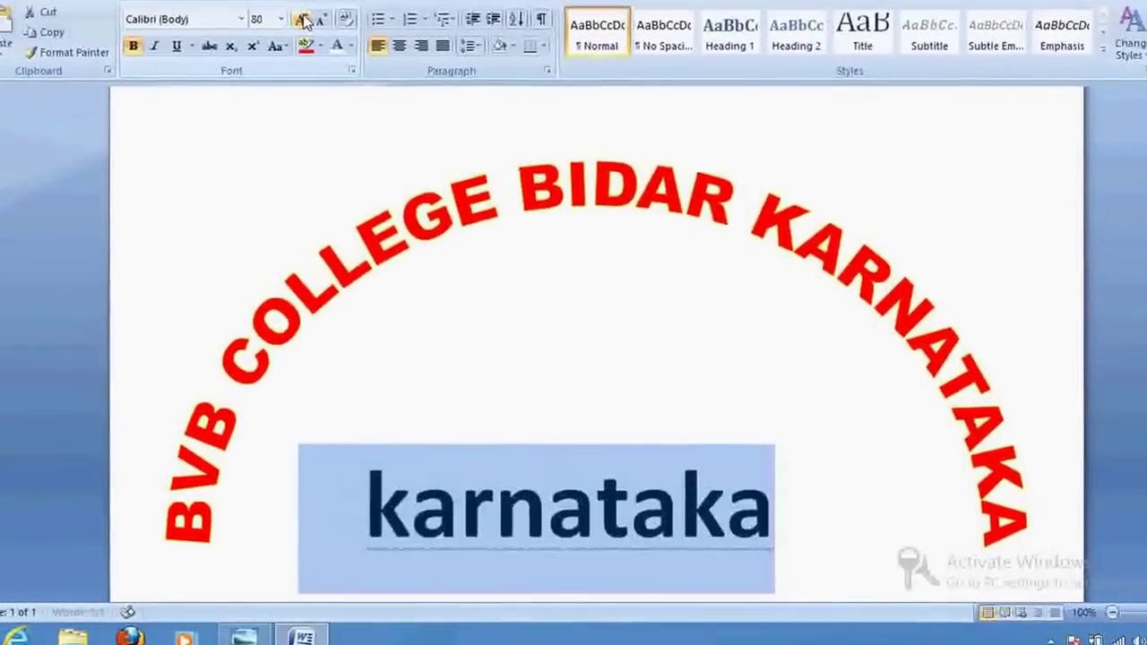
click(305, 20)
click(627, 310)
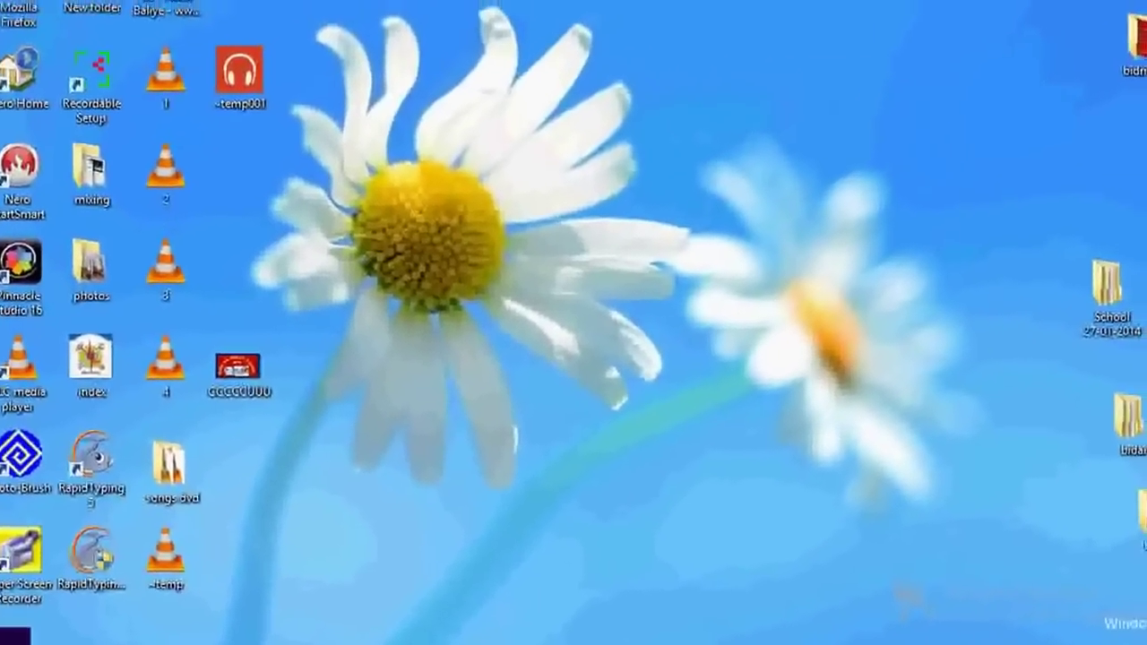
- Launch Adobe Photoshop 7.0 from the Start screen search
key(super)
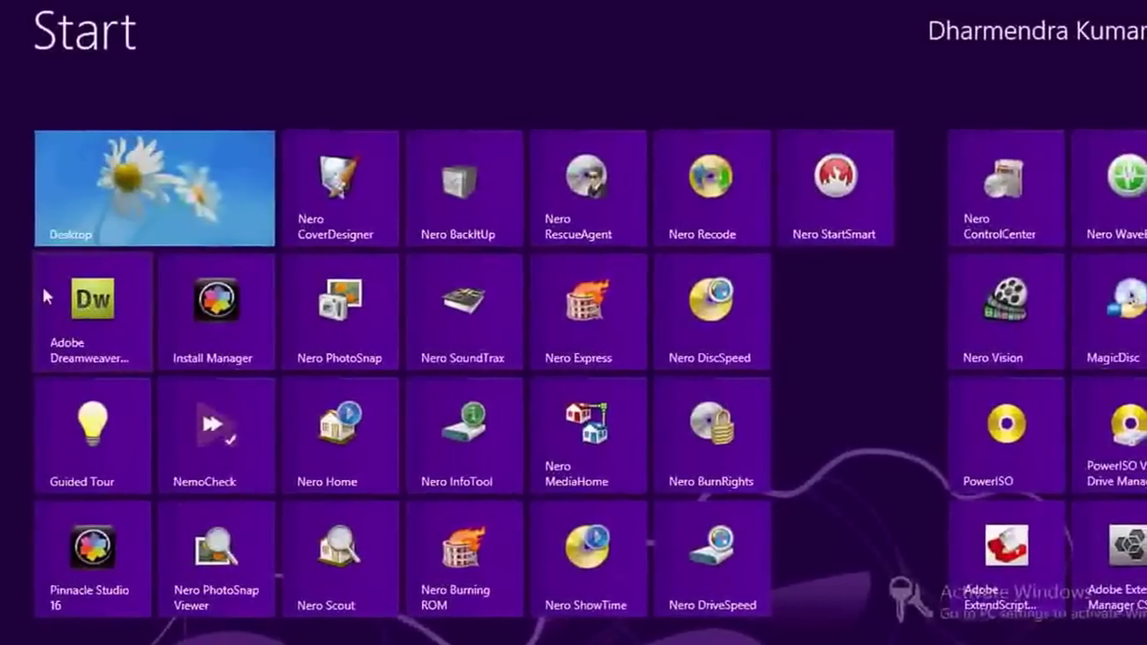
text(p)
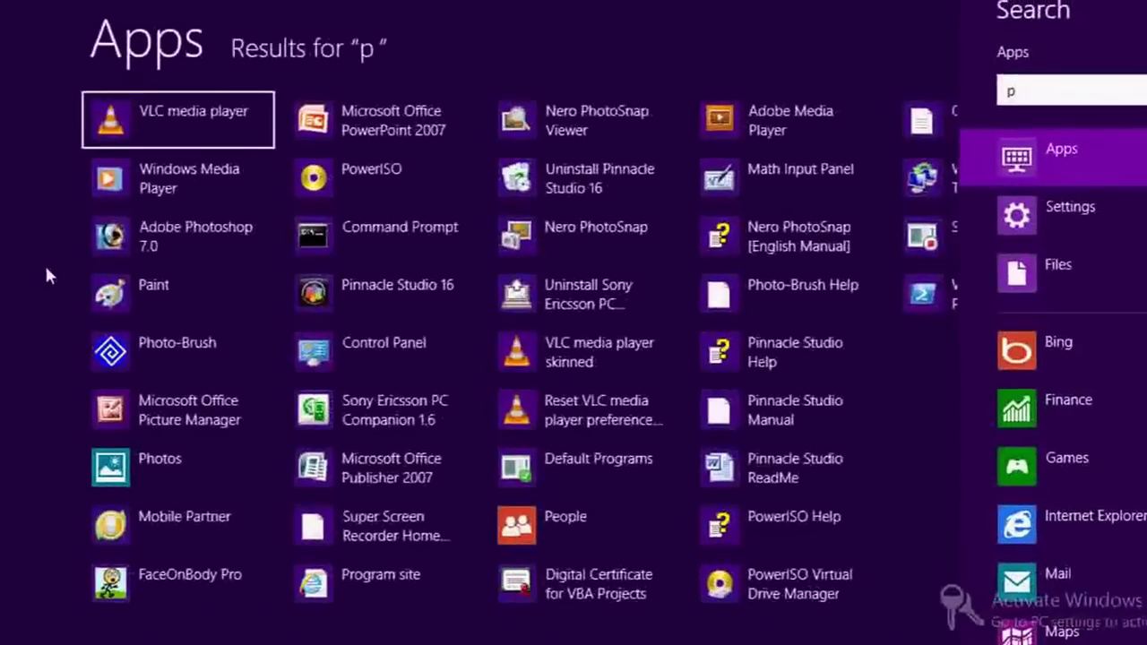
click(116, 260)
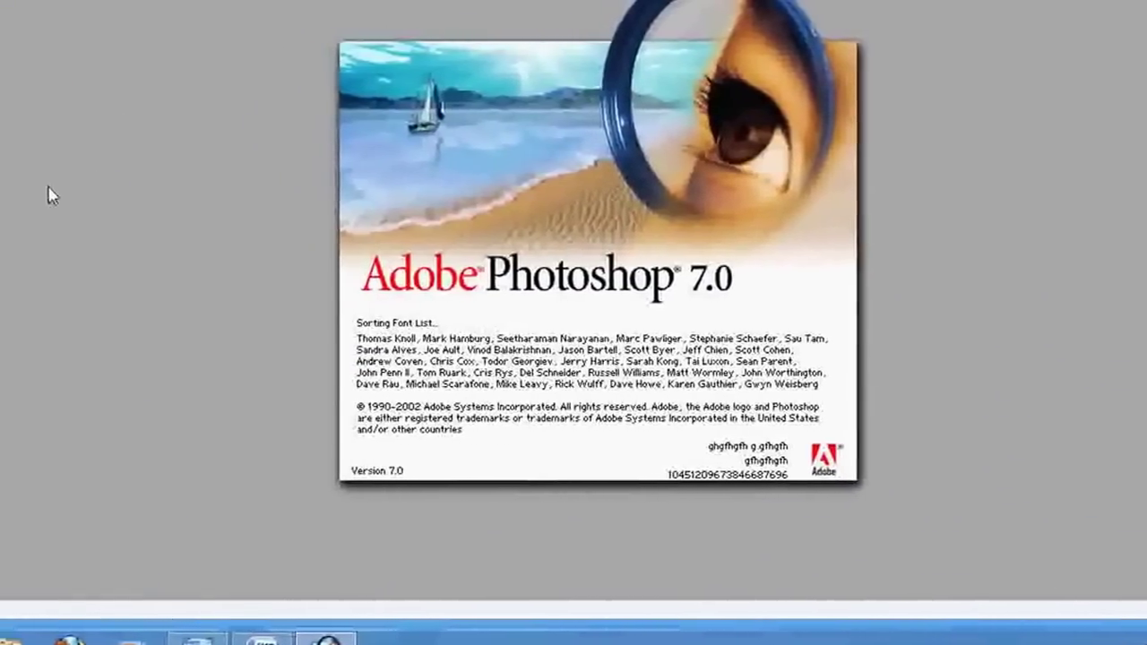
- Create a new blank untitled document with the default settings
key(alt+f)
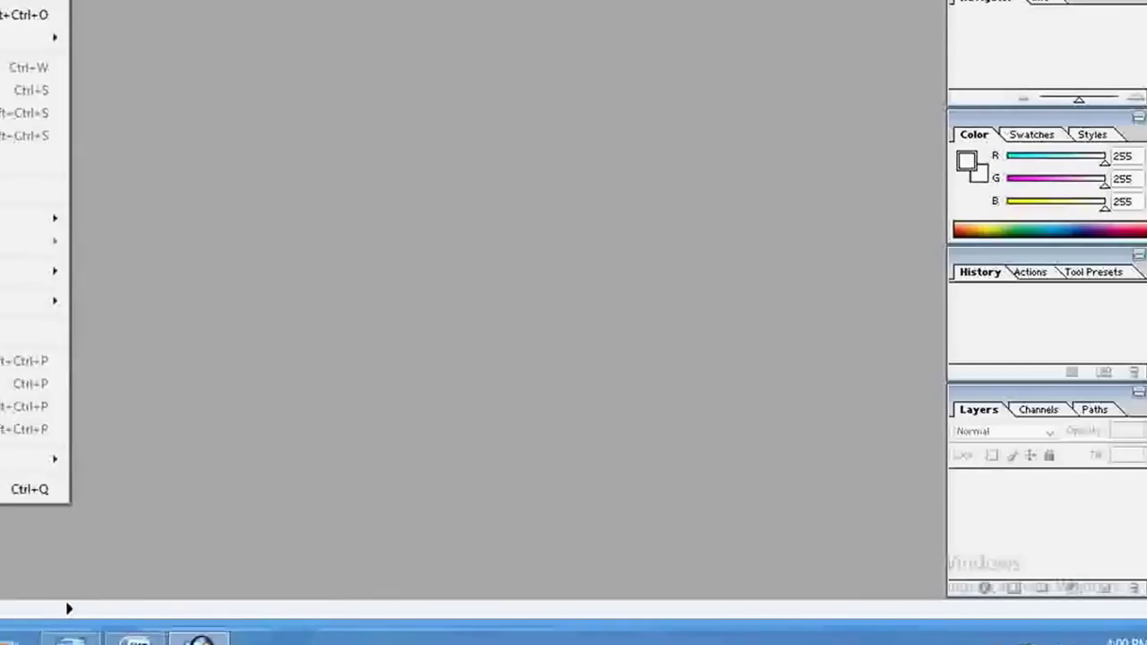
key(n)
click(649, 138)
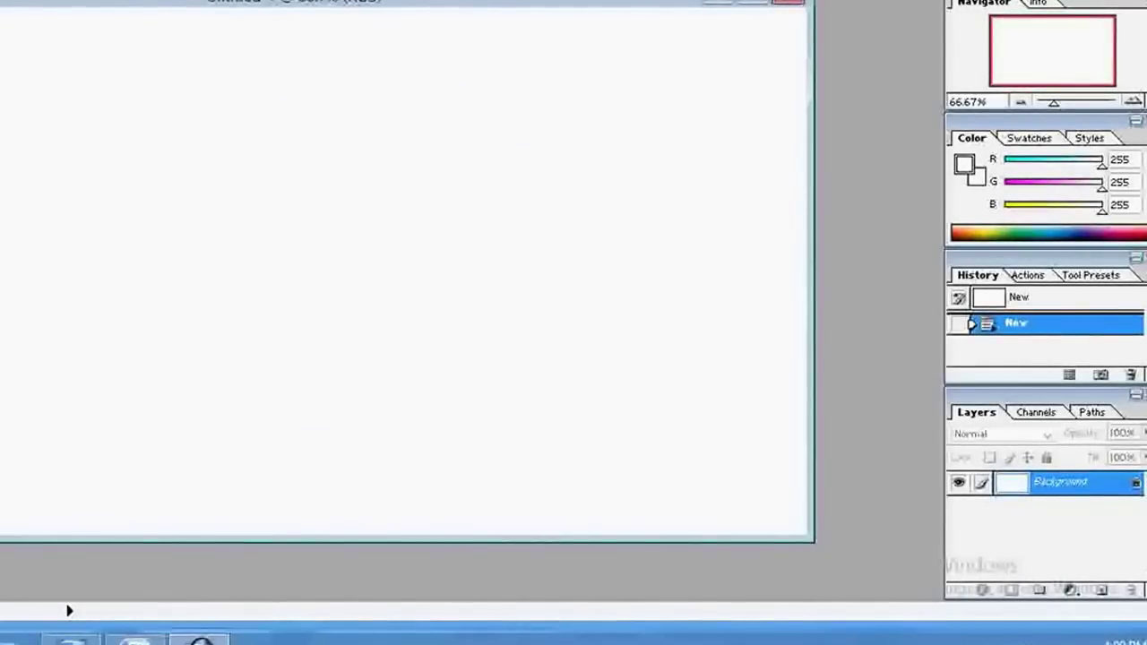
- Add a red text layer reading 'my gndec bidar karnataka', shifted left on the canvas
drag(441, 235, 514, 141)
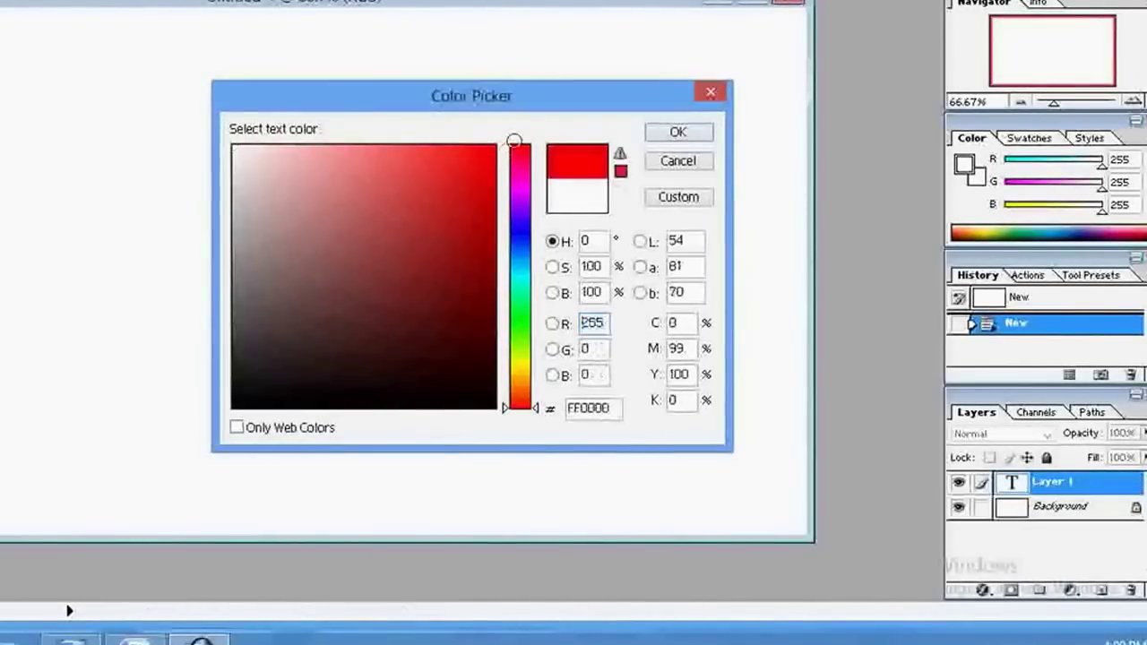
click(668, 137)
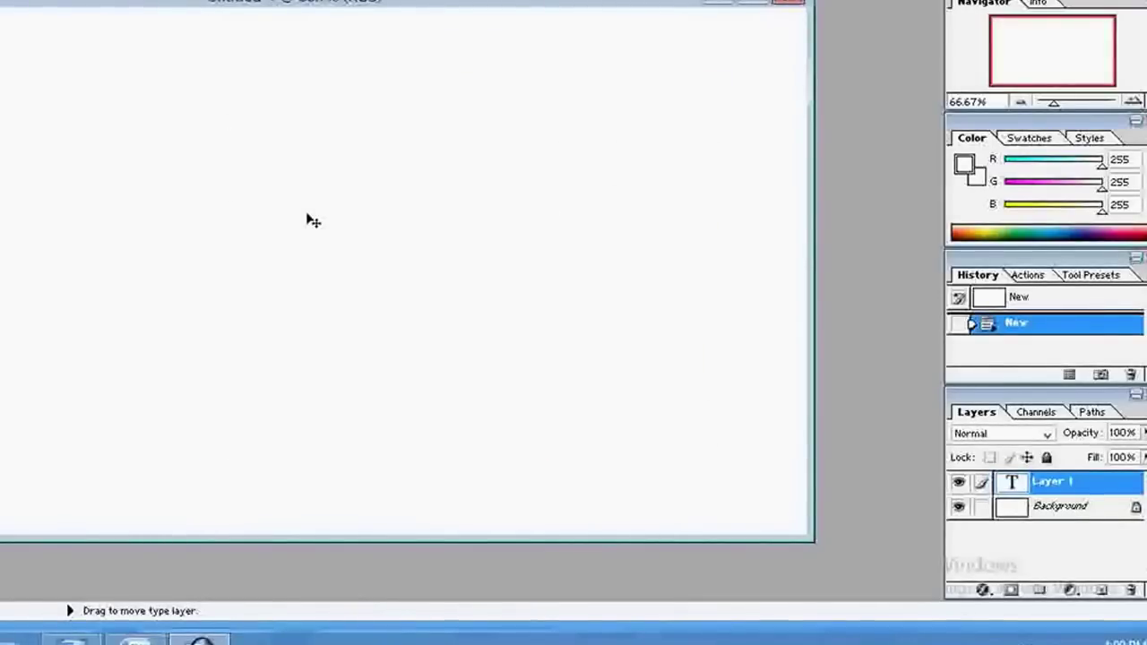
text(g)
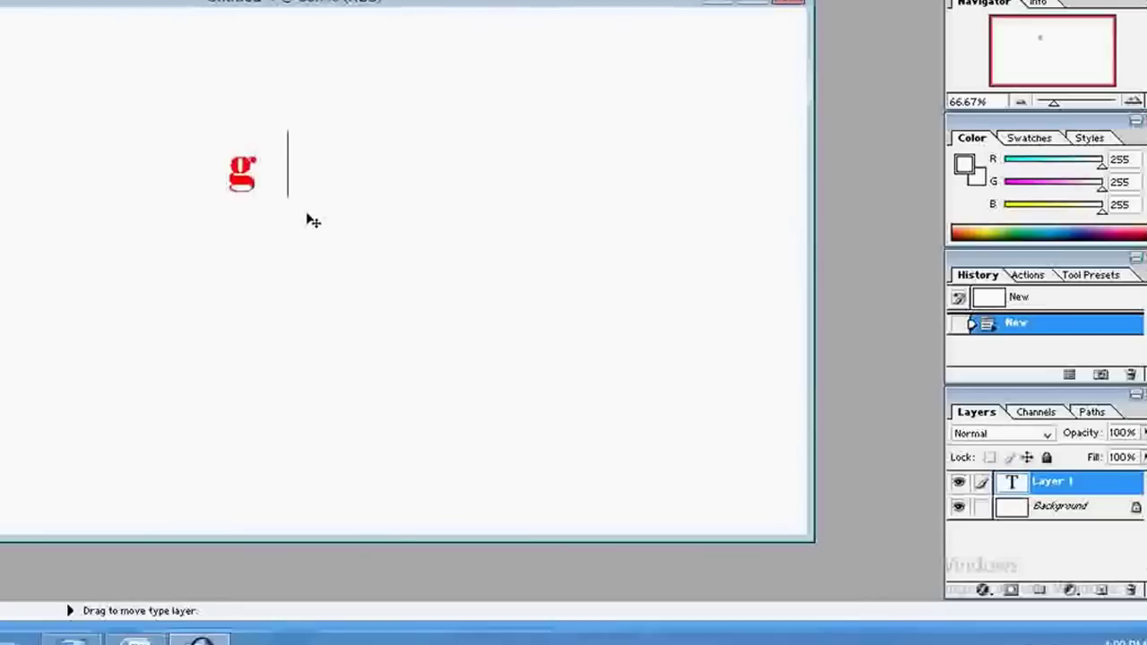
text(ndec bidar ka)
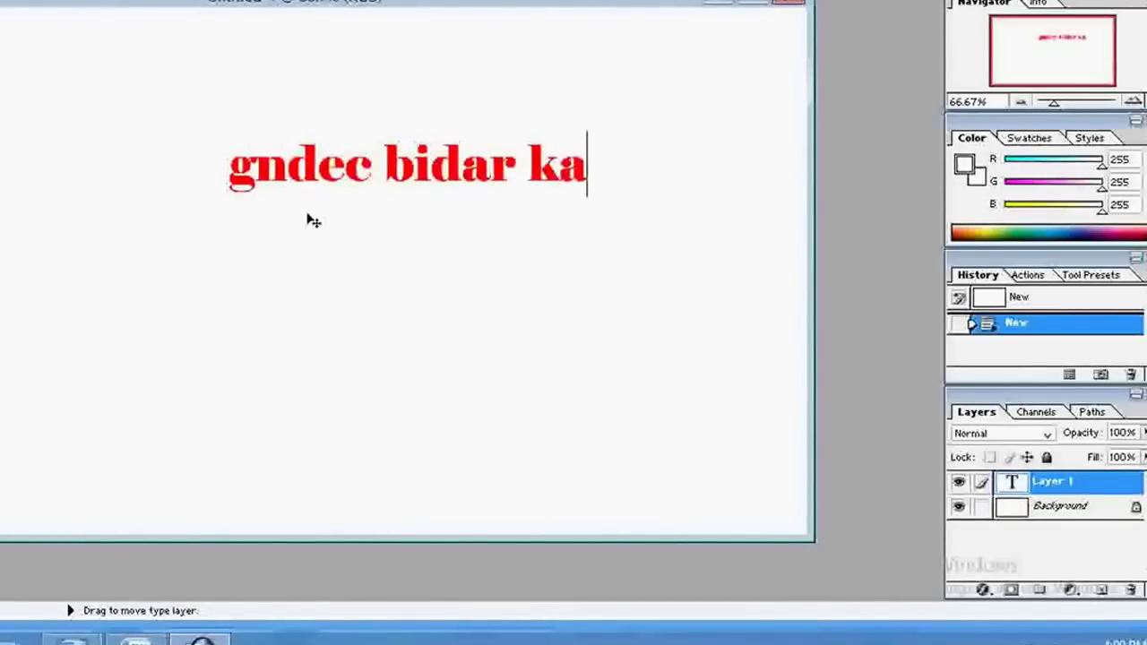
text(rnata)
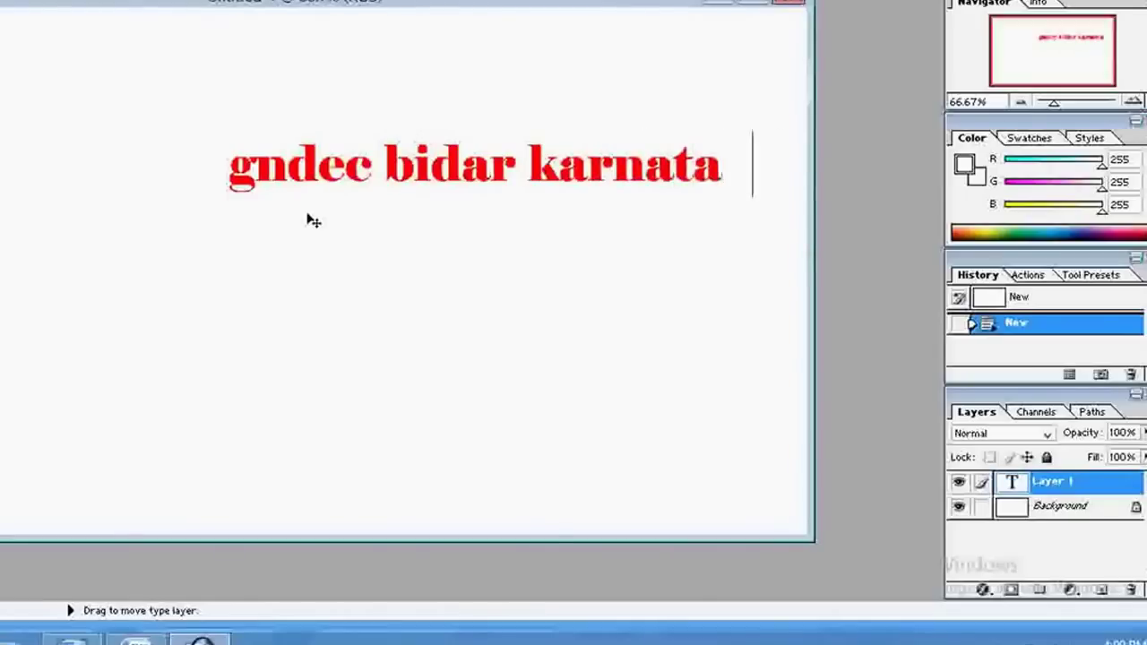
text(ka)
drag(346, 102, 167, 115)
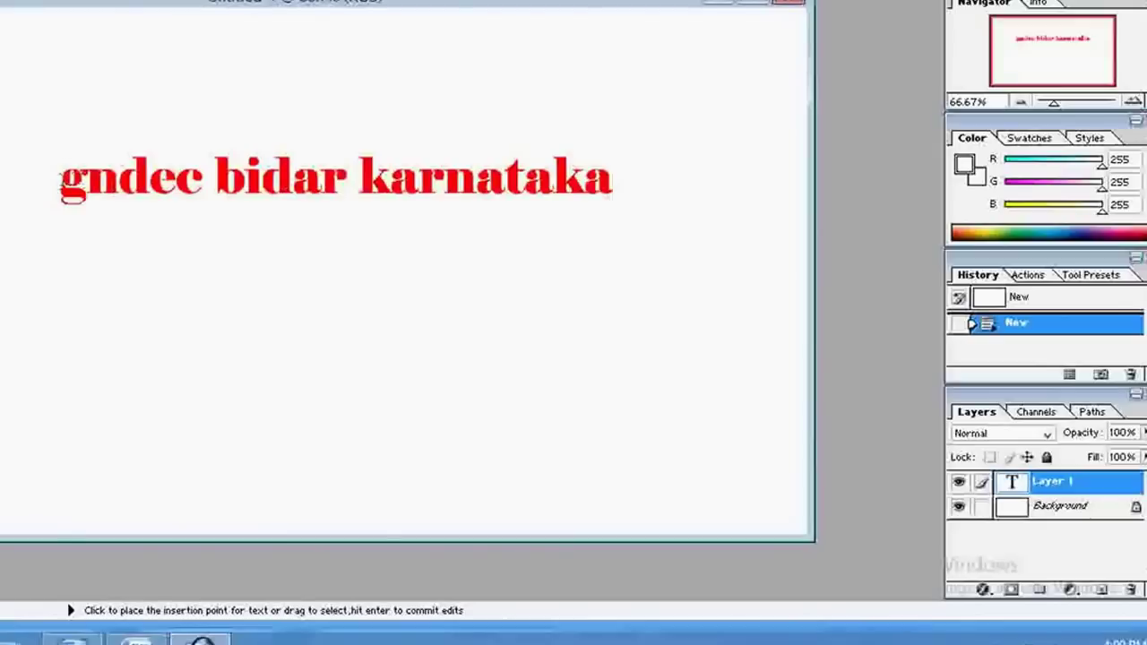
click(61, 179)
text(my)
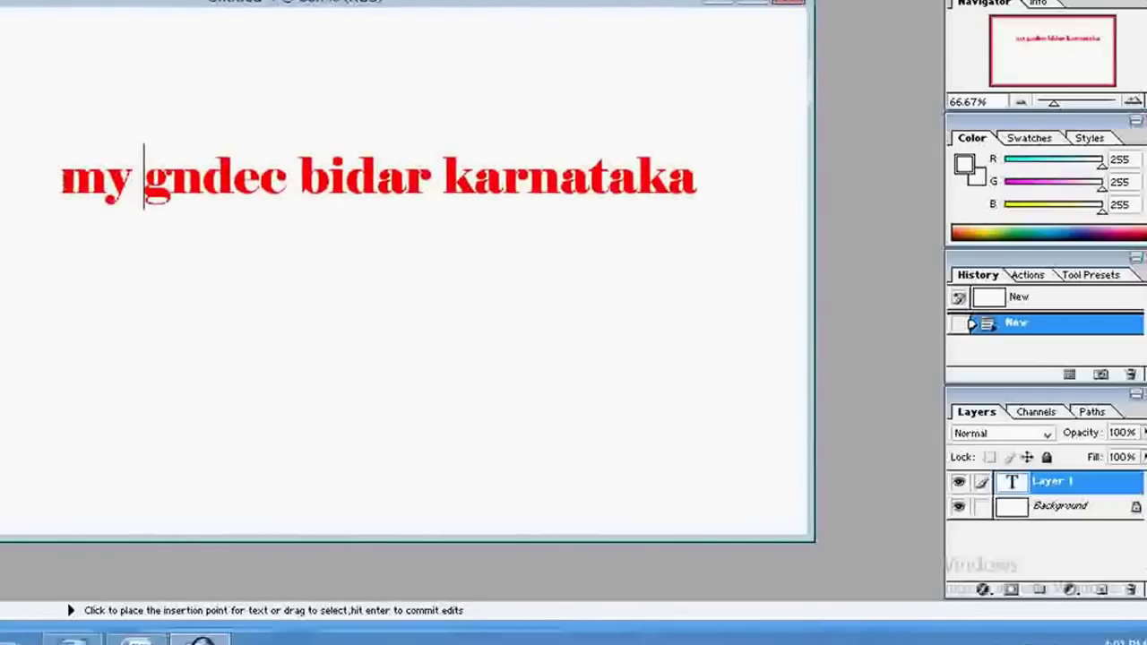
- Select the whole line and warp it with the Arc style at +63% bend
drag(59, 179, 561, 184)
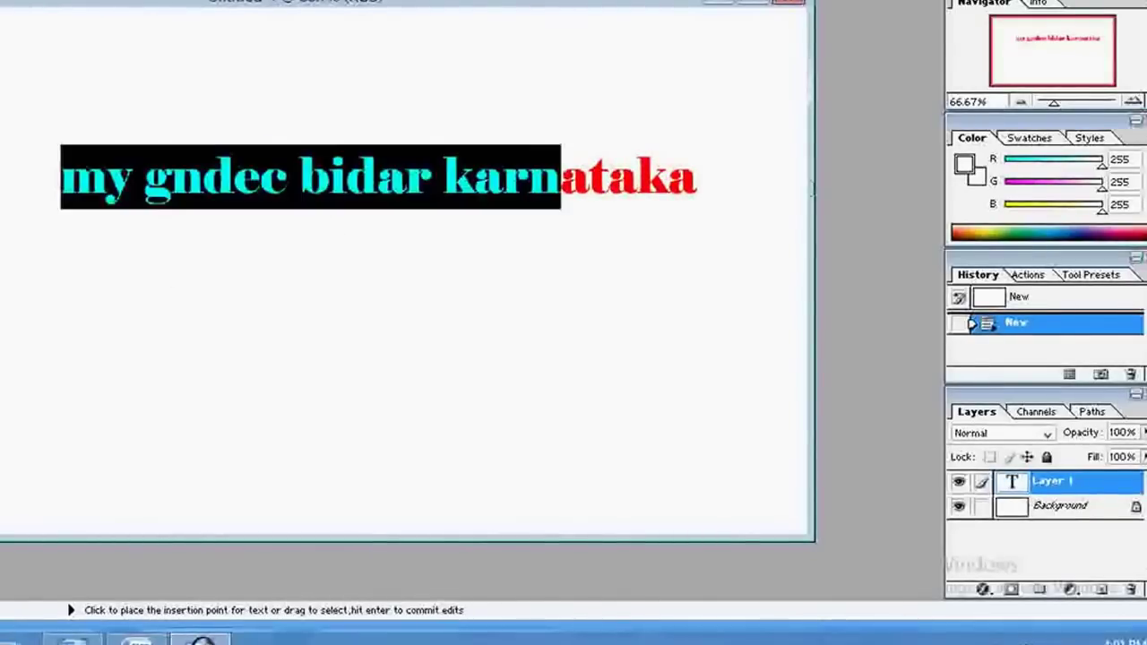
drag(814, 188, 895, 189)
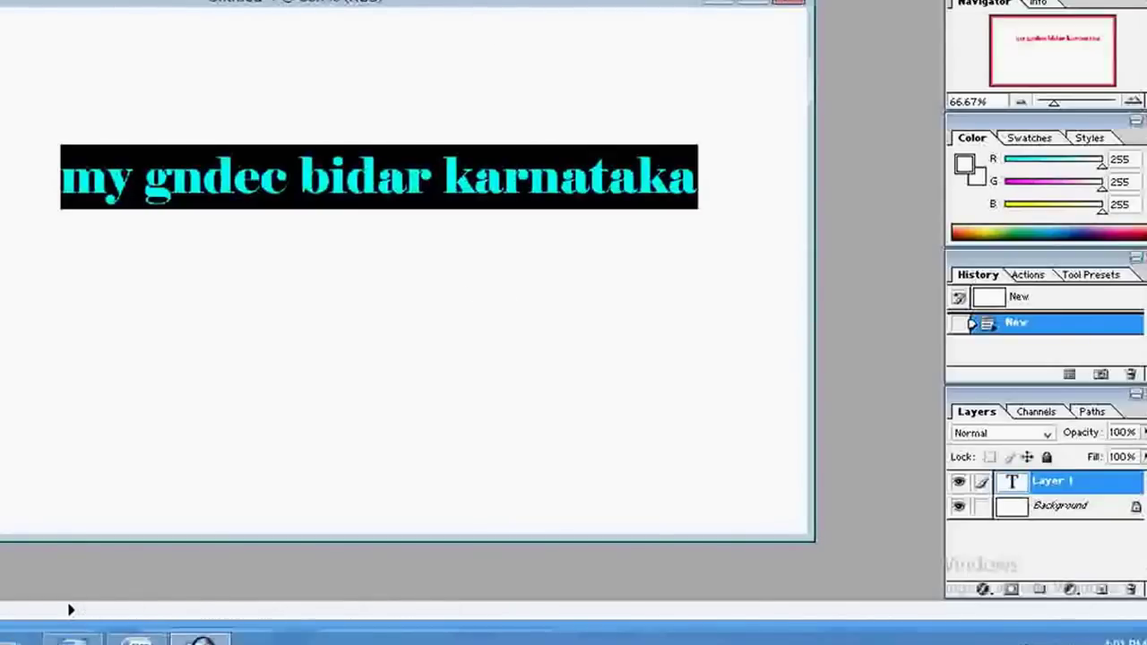
click(482, 183)
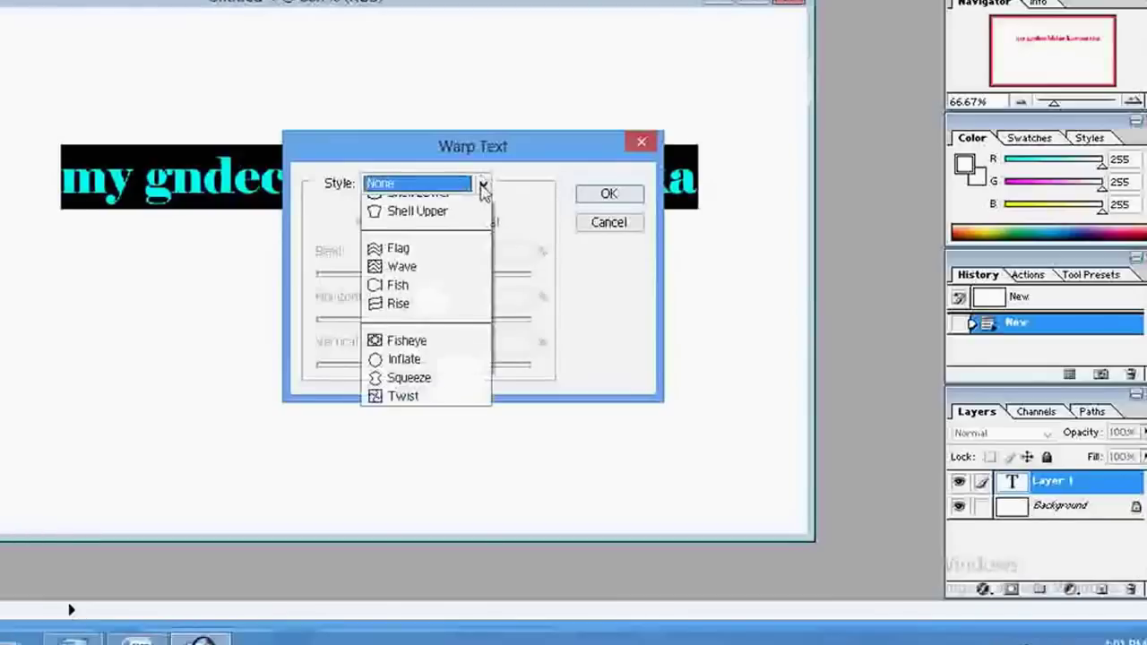
click(397, 242)
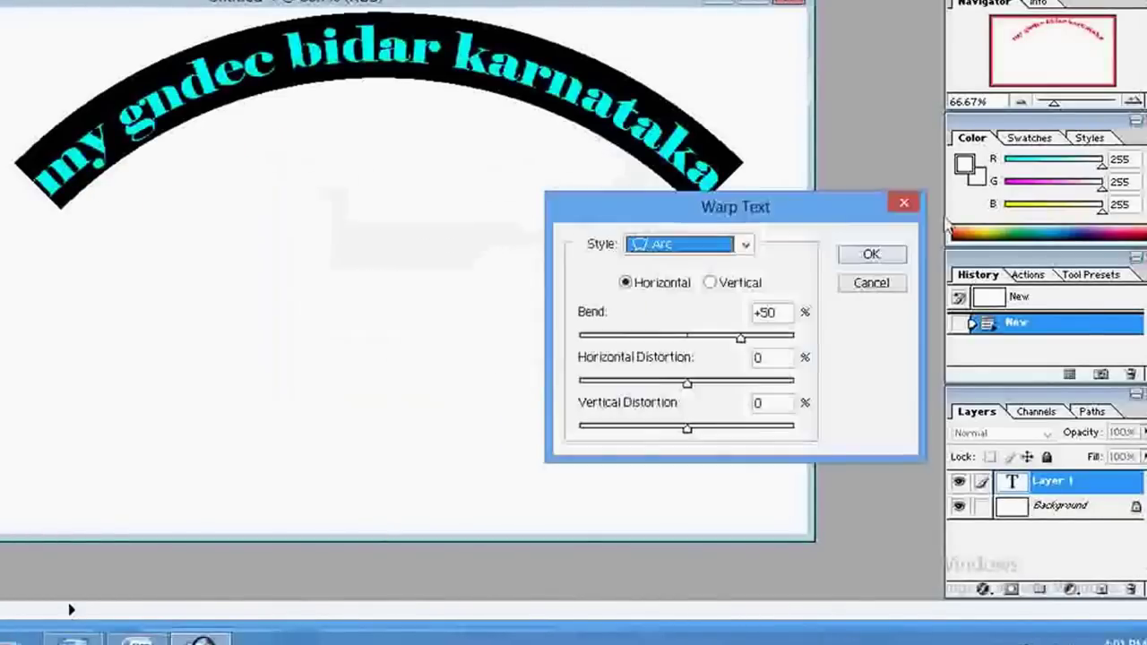
drag(513, 150, 958, 221)
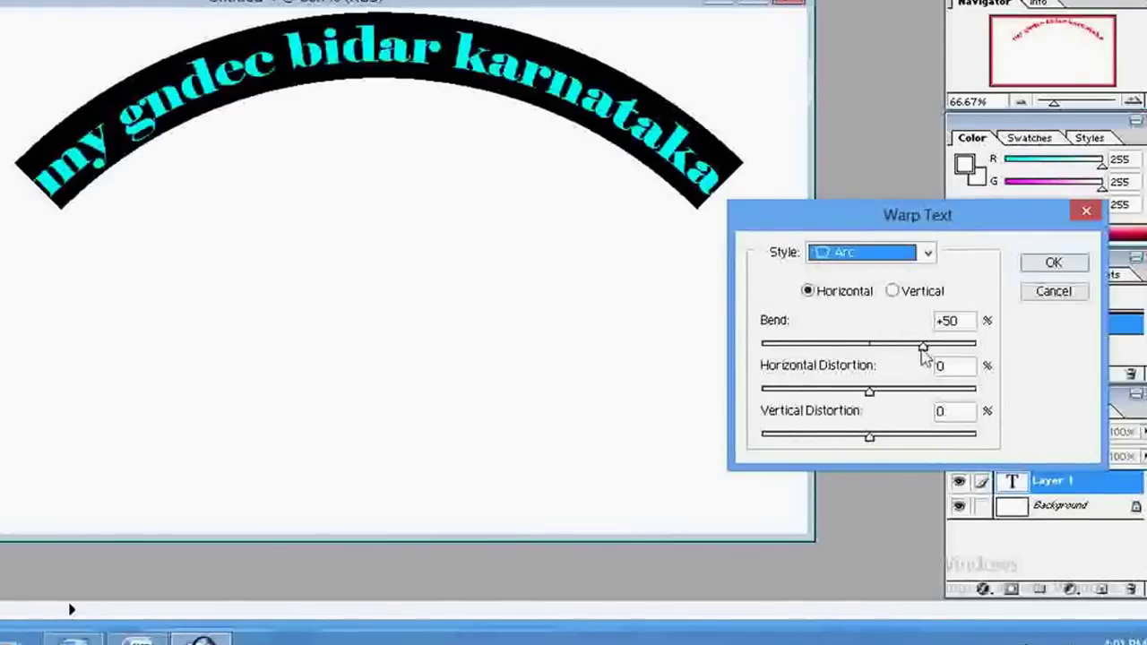
drag(923, 348, 930, 346)
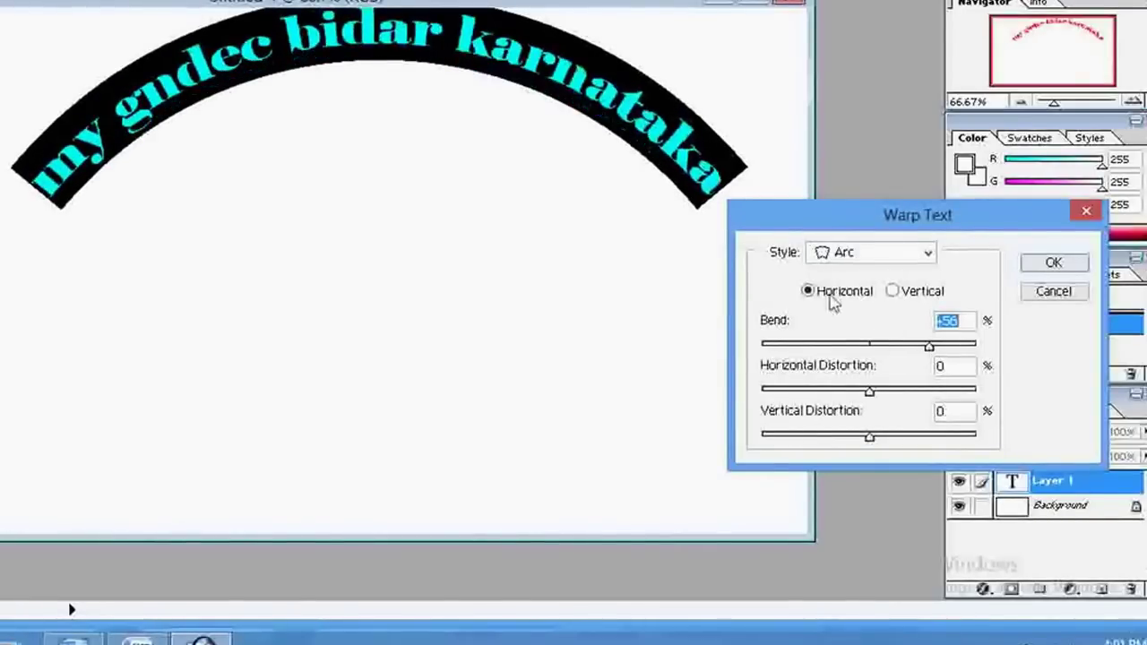
drag(930, 348, 936, 347)
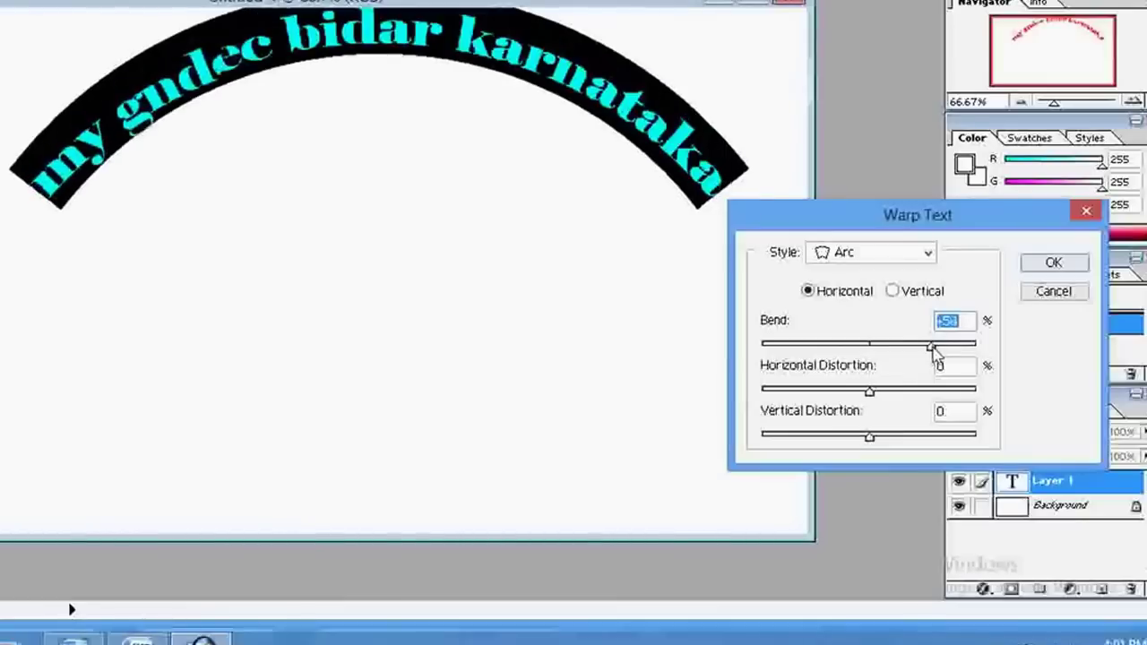
click(1054, 263)
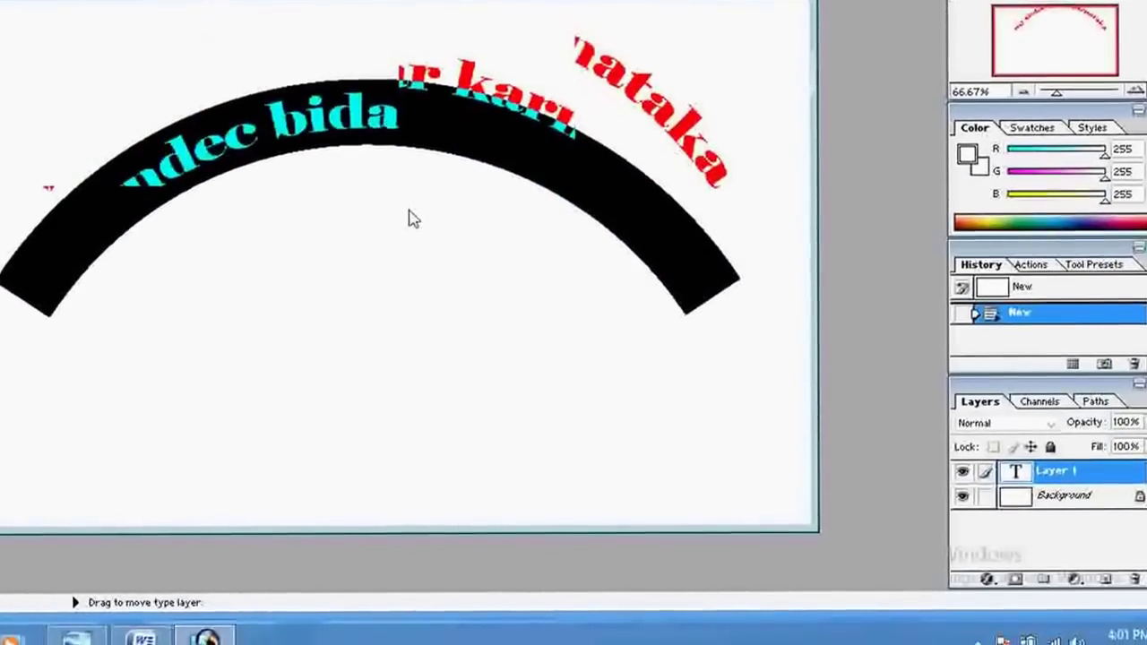
- Reopen Warp Text and raise the Arc bend from +63% to +83%
right_click(418, 200)
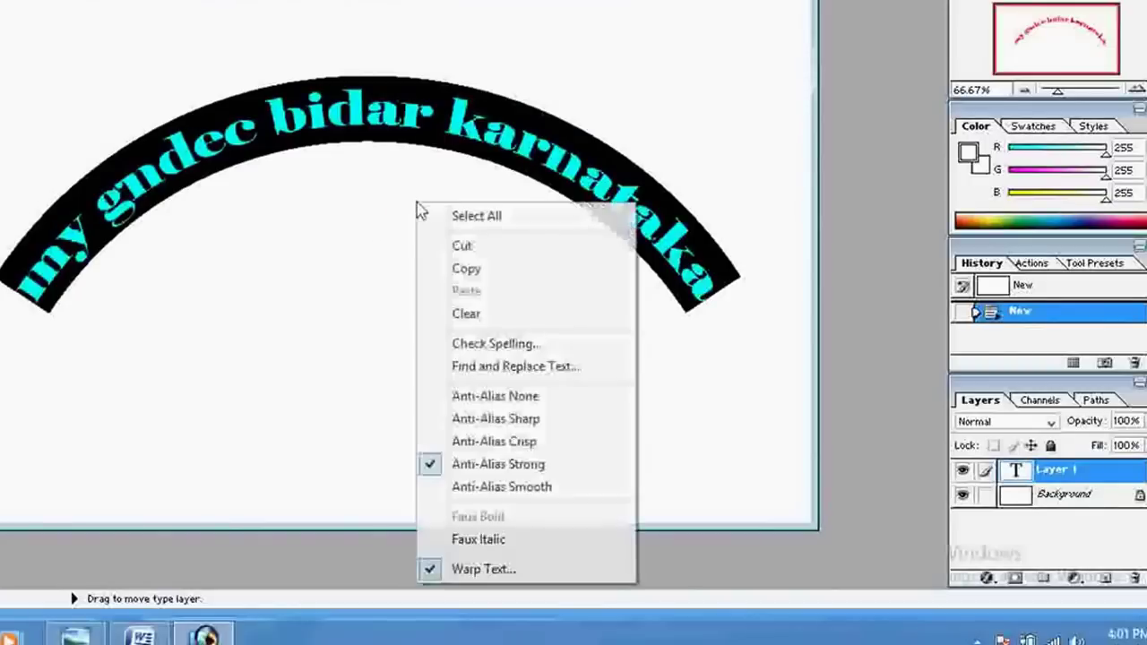
key(Escape)
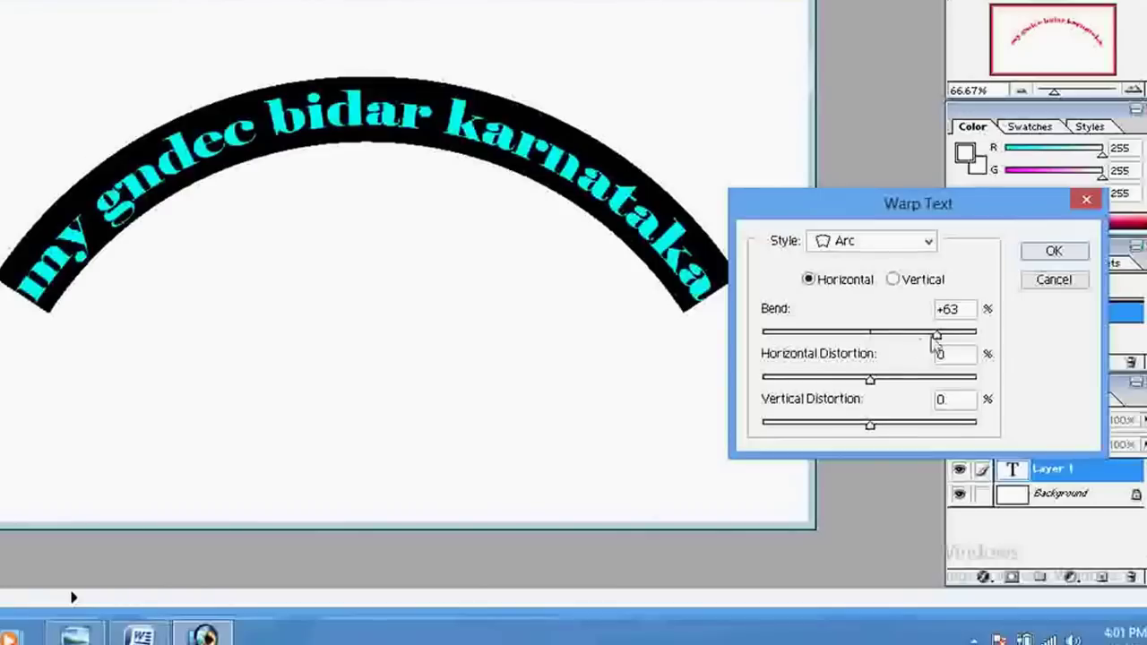
drag(935, 339, 957, 340)
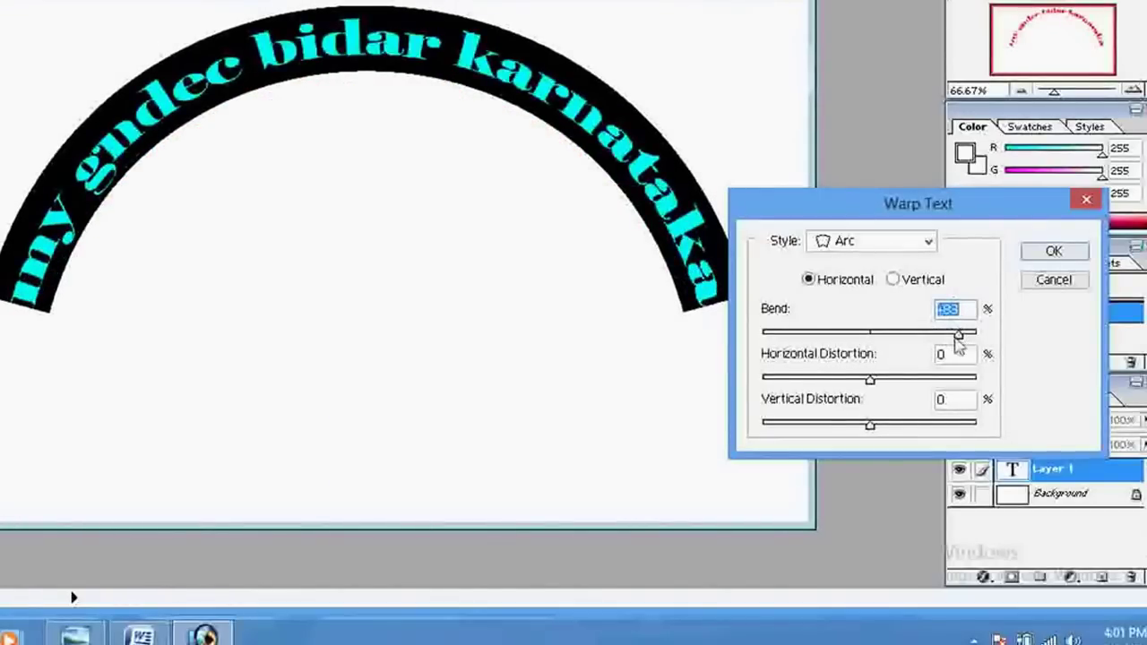
click(1055, 251)
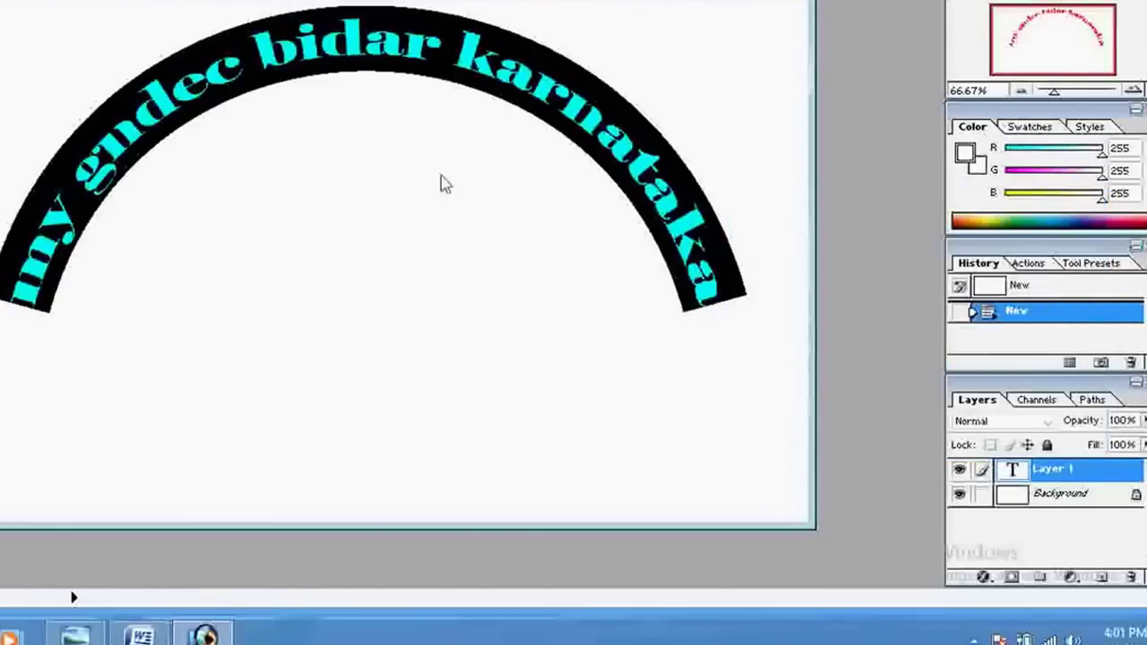
- Deselect the arched red text, minimise Photoshop, and expand the taskbar's hidden icons
click(353, 66)
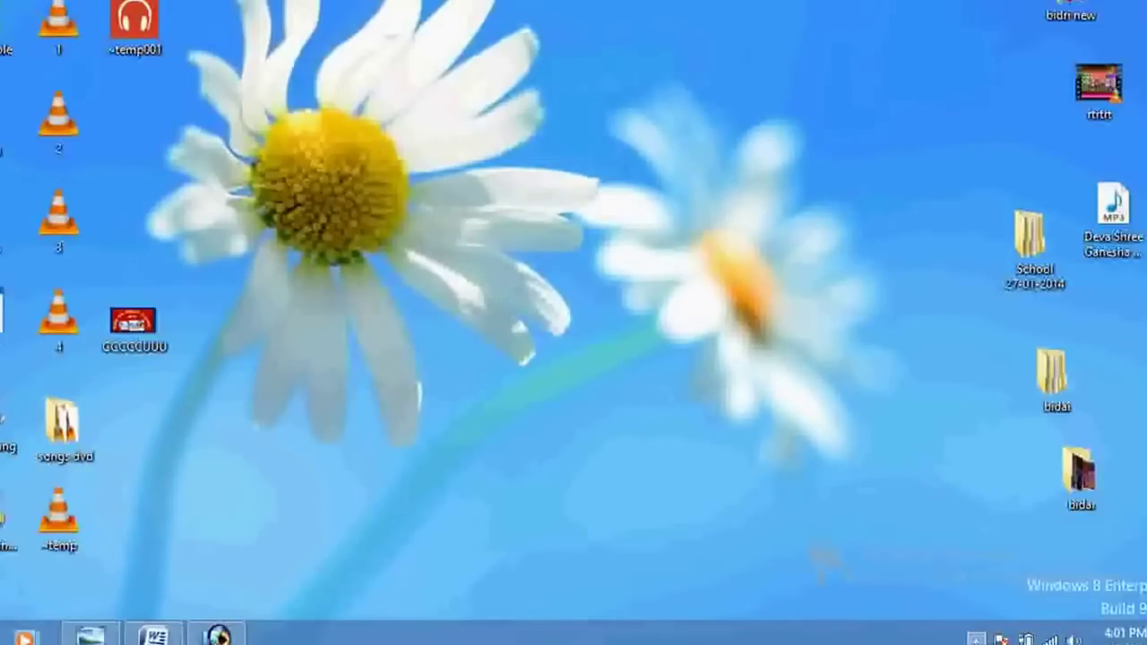
click(975, 638)
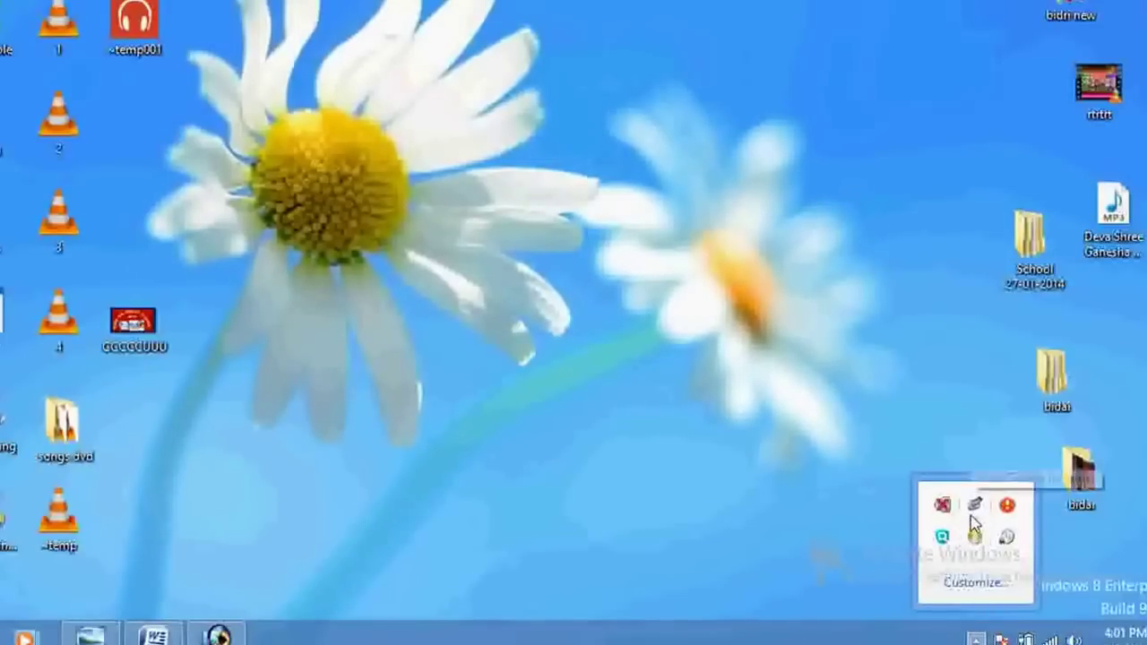